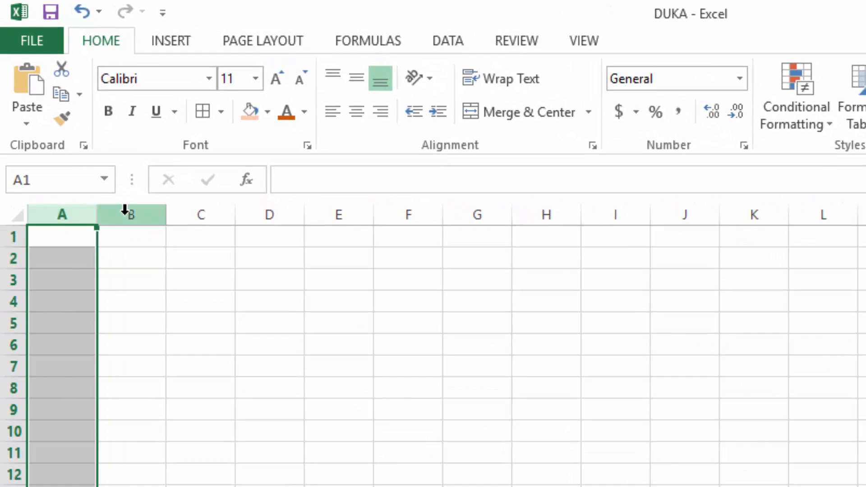
- Select columns B and C, and rows 1, 2 and 3, one at a time to examine the column and row headings
click(125, 210)
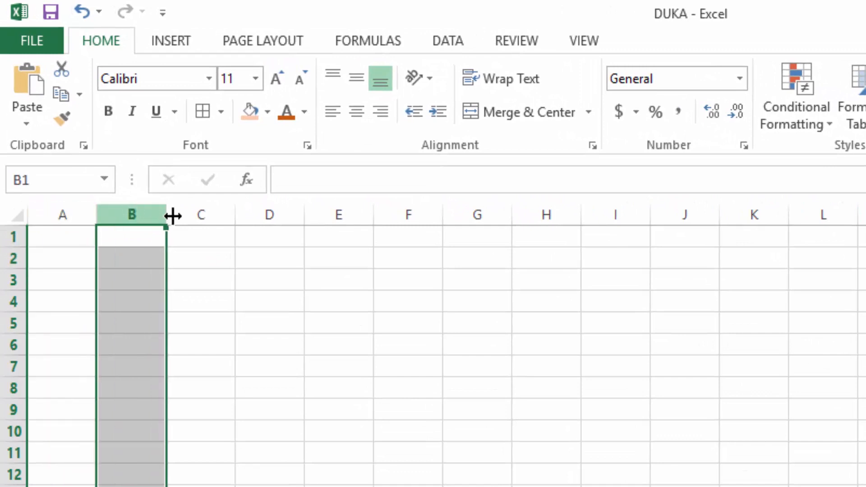
click(213, 210)
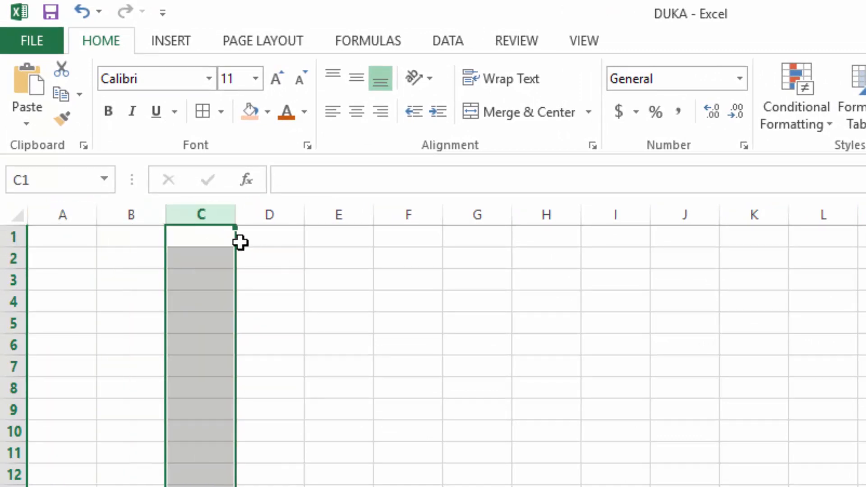
click(381, 264)
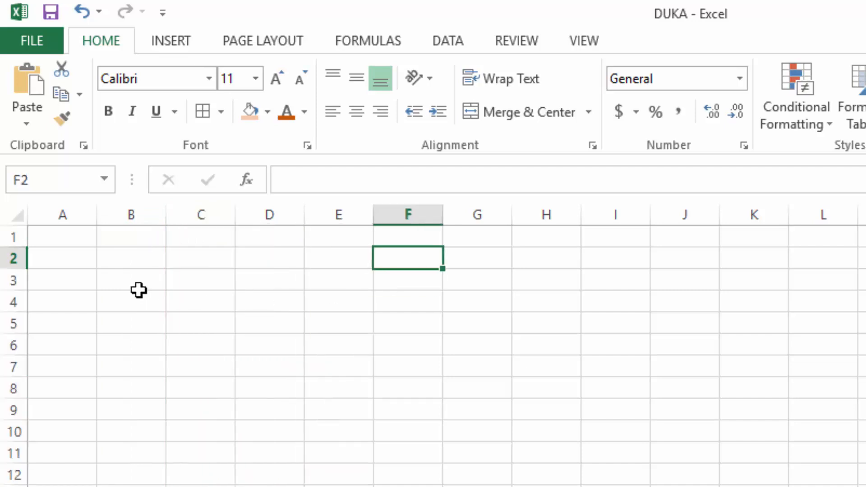
click(10, 236)
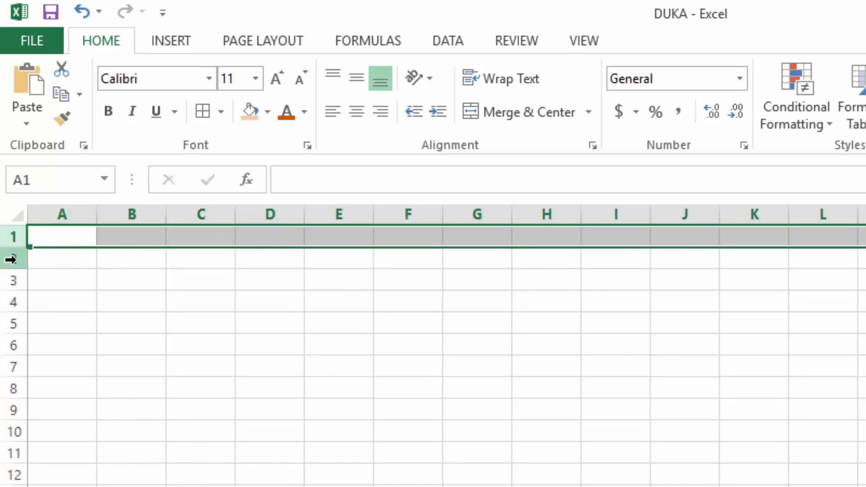
click(12, 257)
click(14, 278)
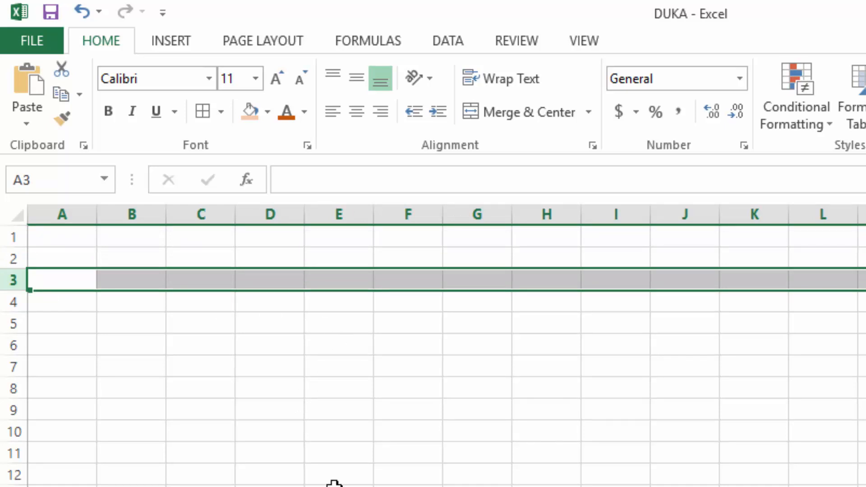
- Select single cells C3, D4, C5, C4 and E5 to examine how columns and rows intersect in a cell
click(198, 276)
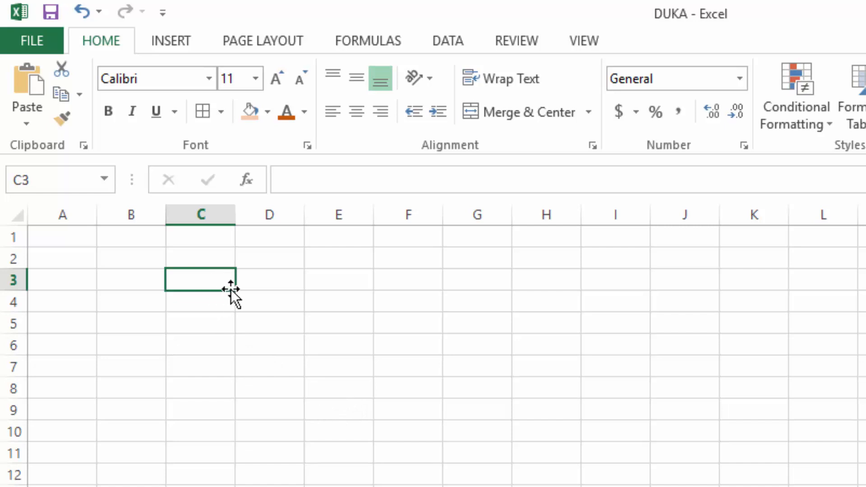
click(282, 308)
click(193, 326)
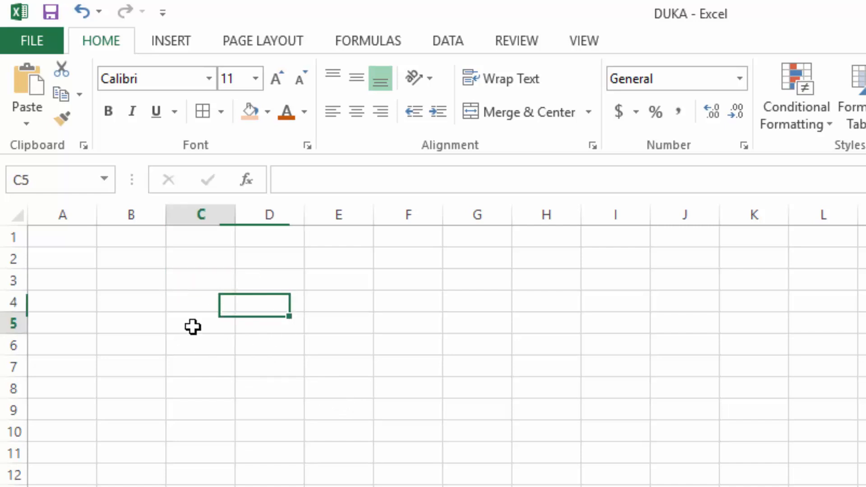
click(290, 303)
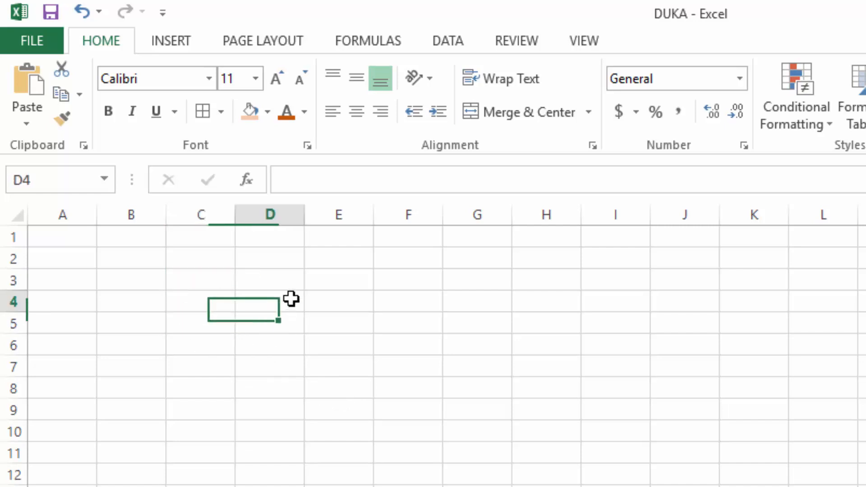
click(255, 341)
click(194, 297)
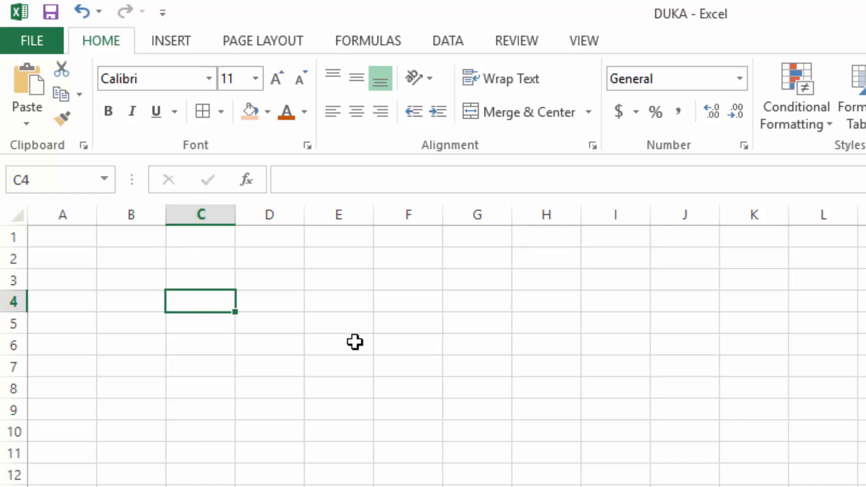
click(346, 325)
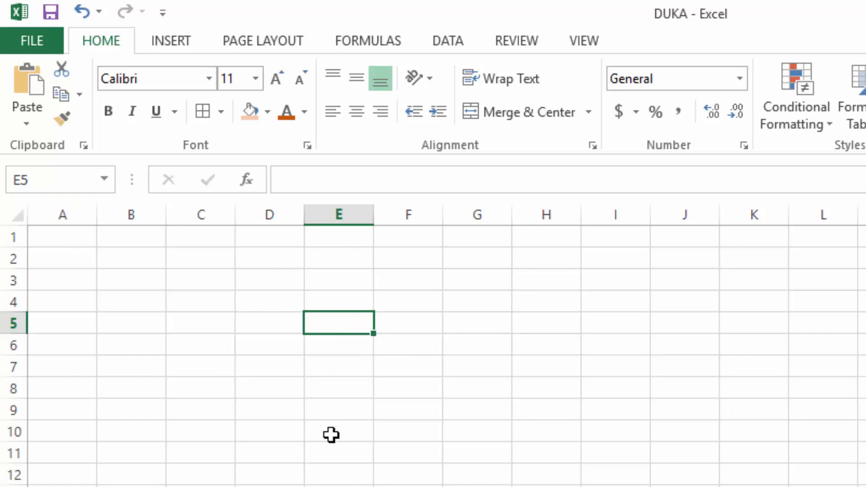
- Enter the text "A cell reference shows the position of the cell which contain a certain value" in cell C3
click(189, 286)
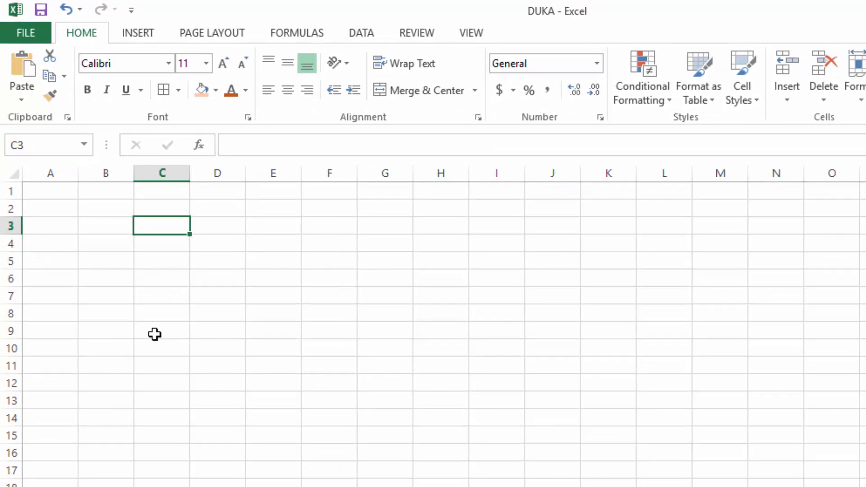
text(A)
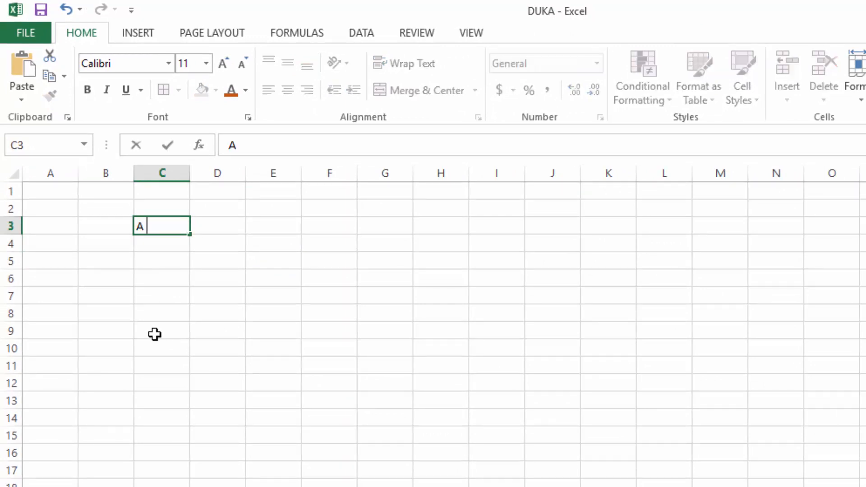
text( cell r)
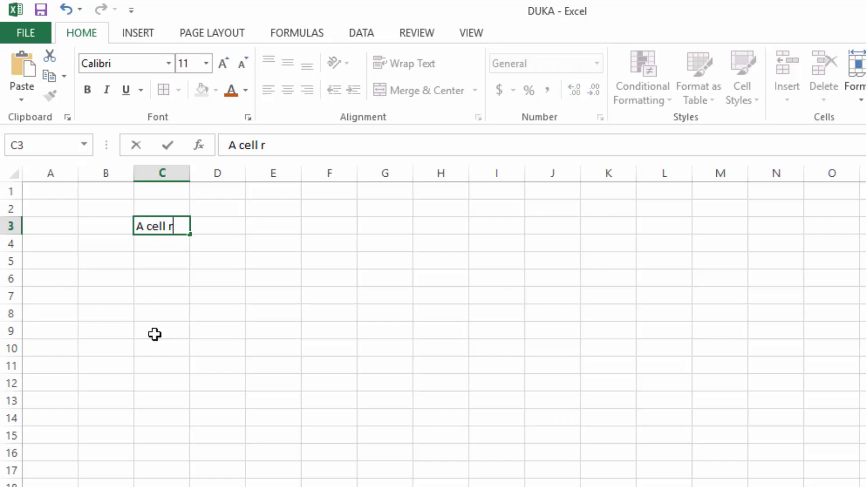
text(eferen)
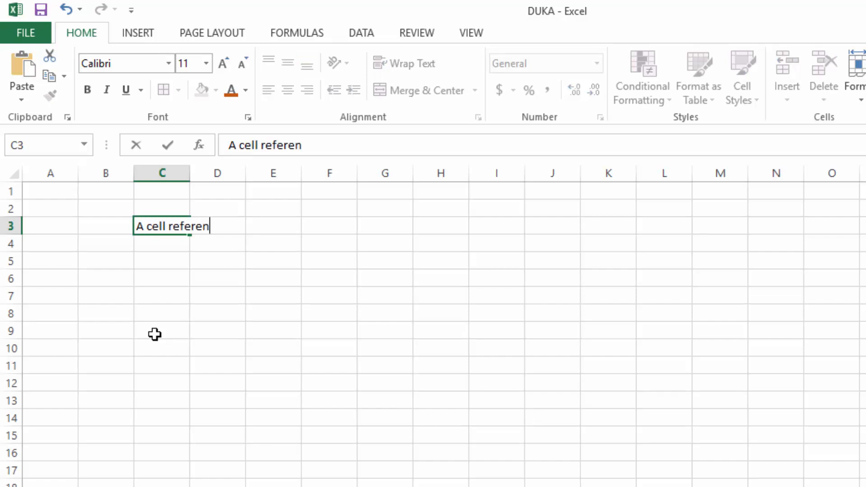
text(ce shows)
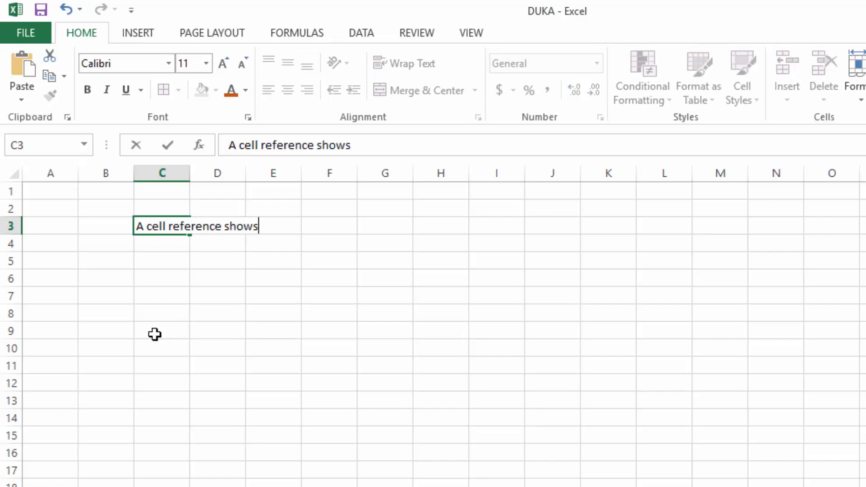
text( the posit)
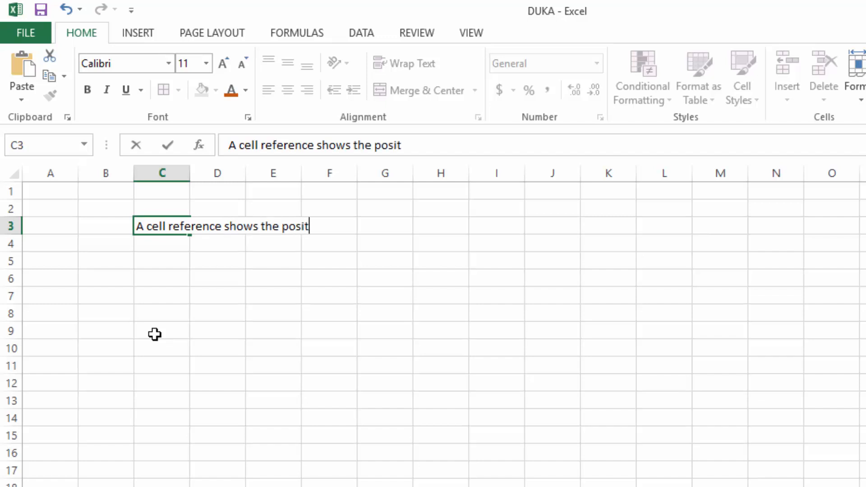
text(ion of the)
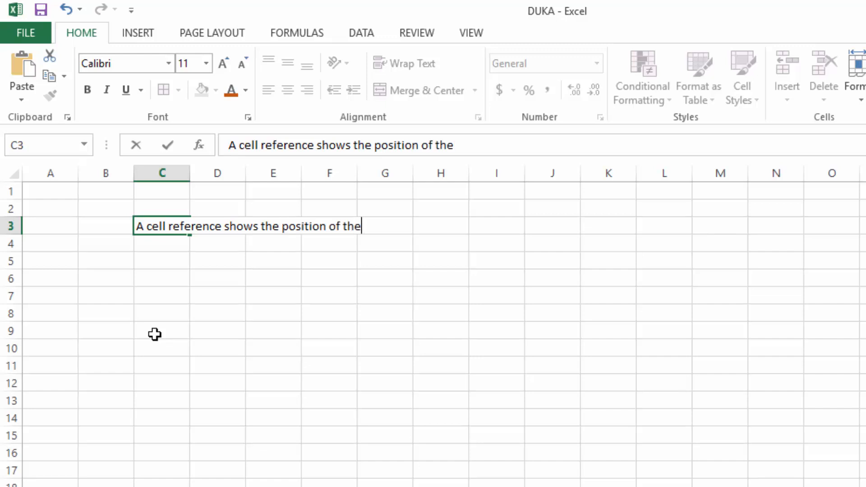
text( cell which)
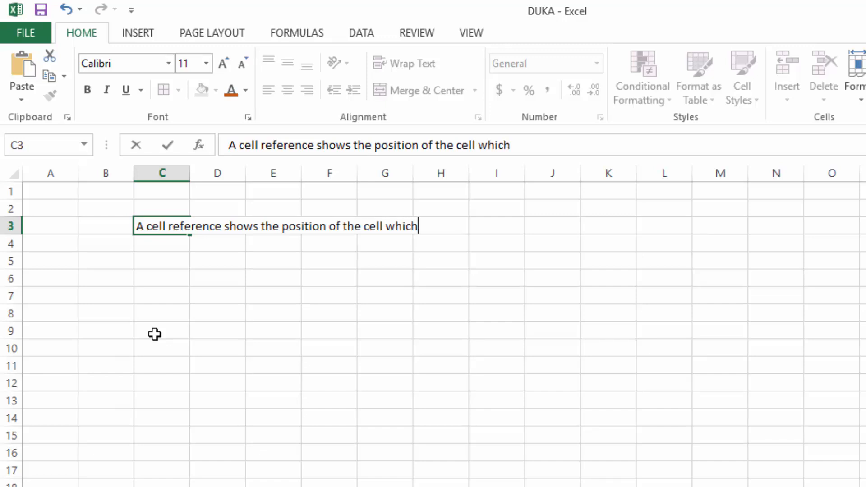
text( conta)
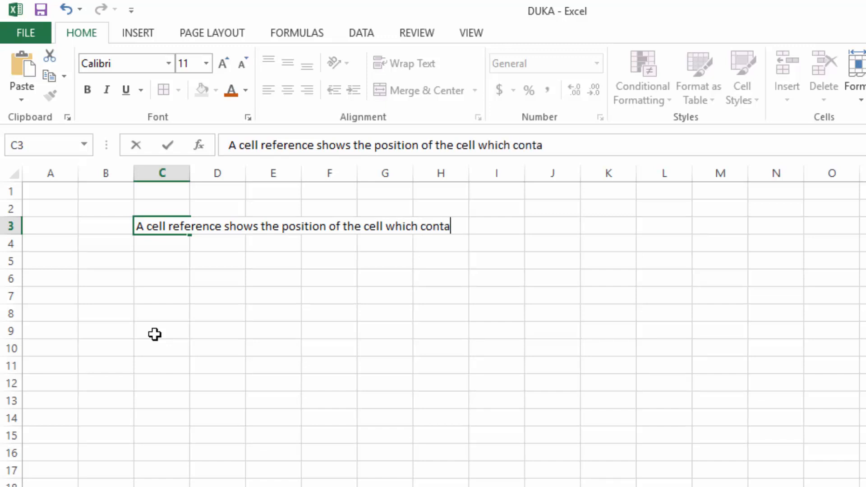
text(in a ce)
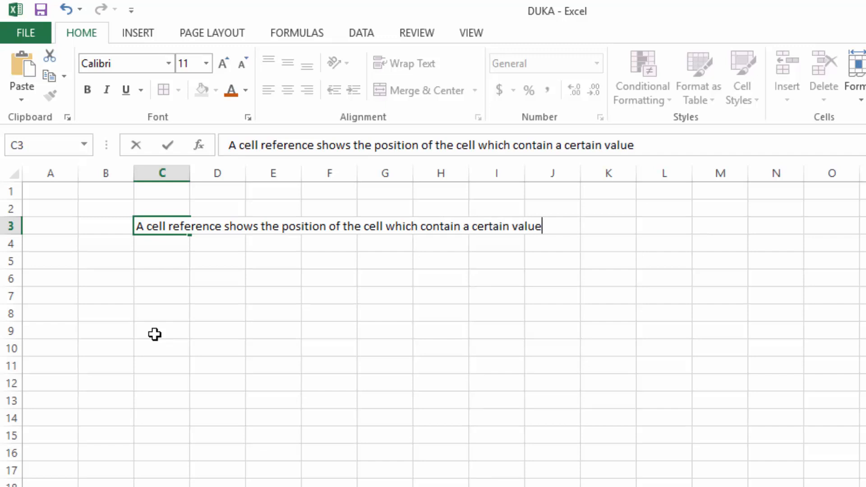
text(rtain value)
click(215, 352)
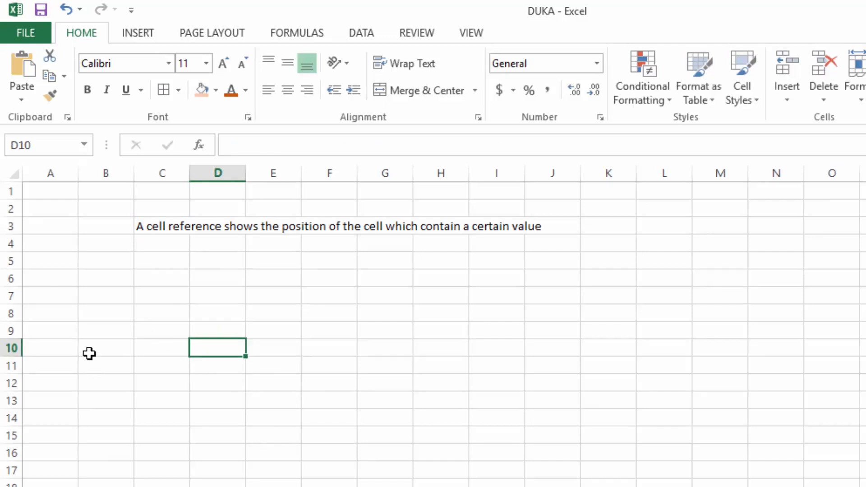
- Enter 450 in cell C5 and reselect that cell to view its reference
click(155, 260)
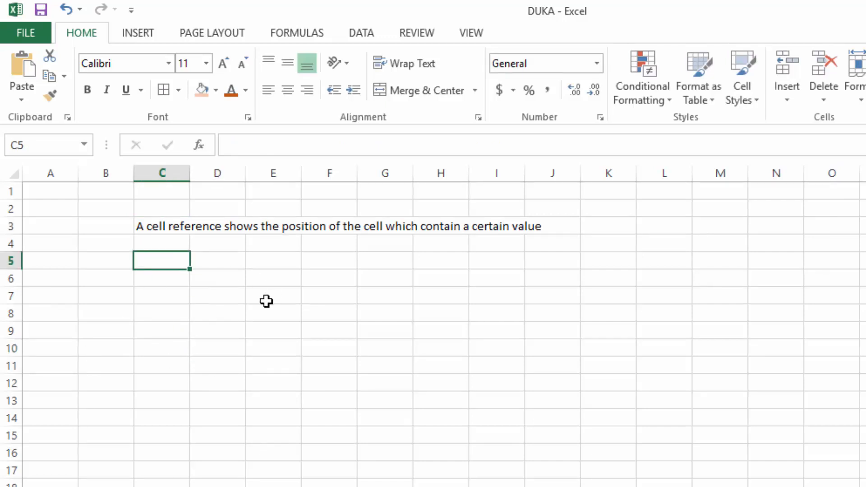
text(450)
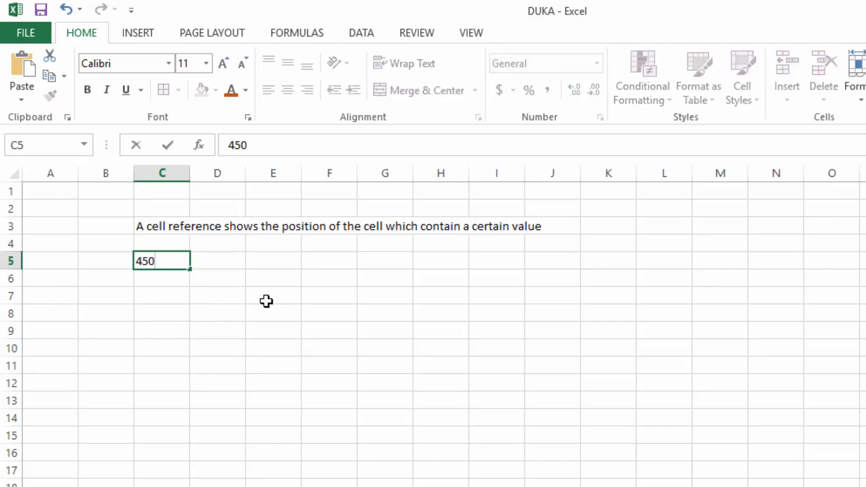
click(268, 353)
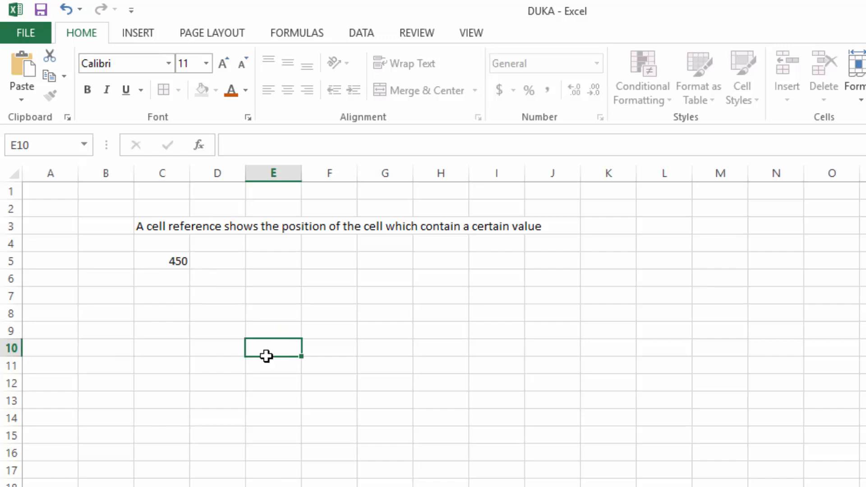
click(177, 263)
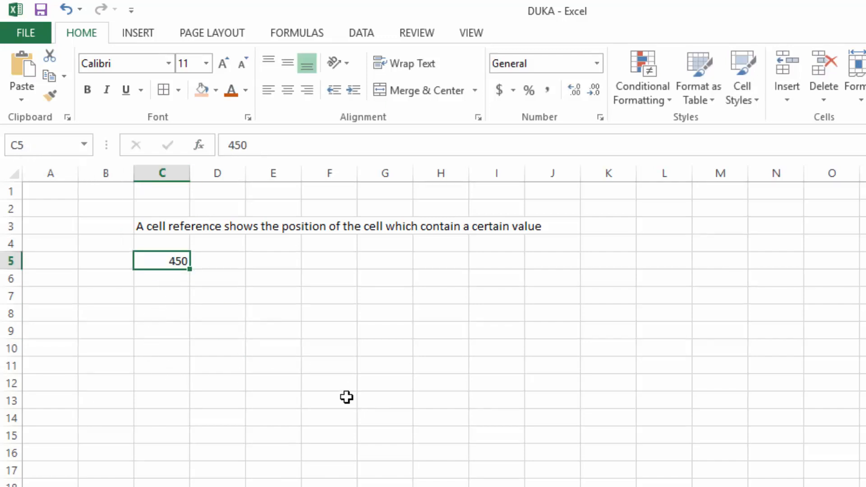
click(243, 273)
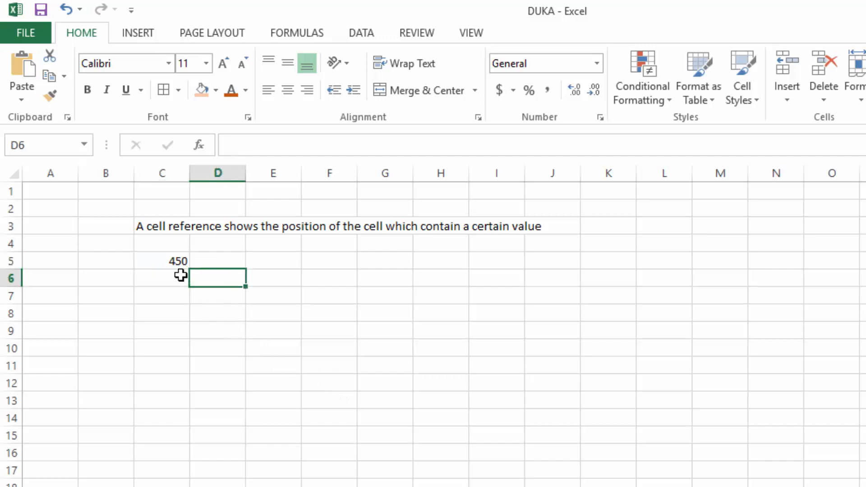
click(172, 260)
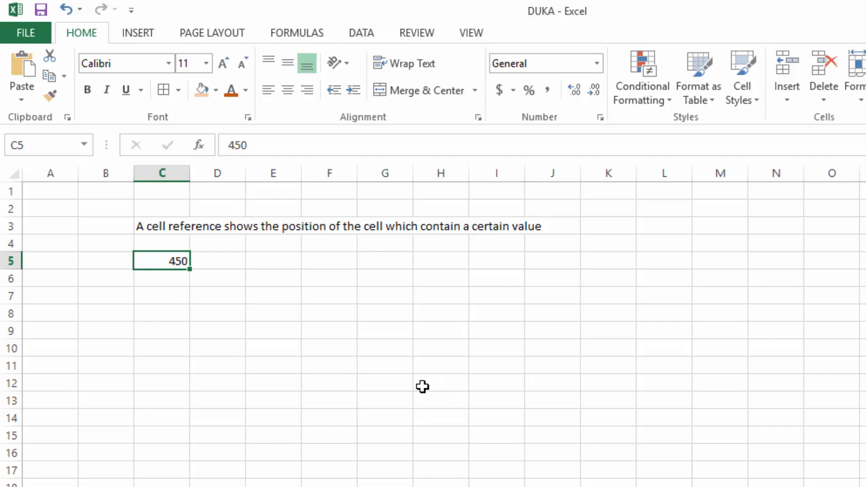
- Enter the formula =C5 in cell H14 and reselect the cell to view its formula
click(420, 419)
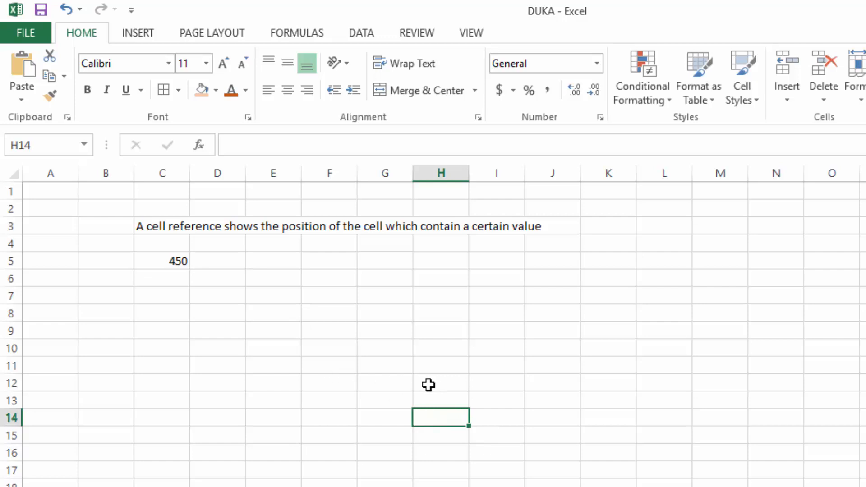
text(=)
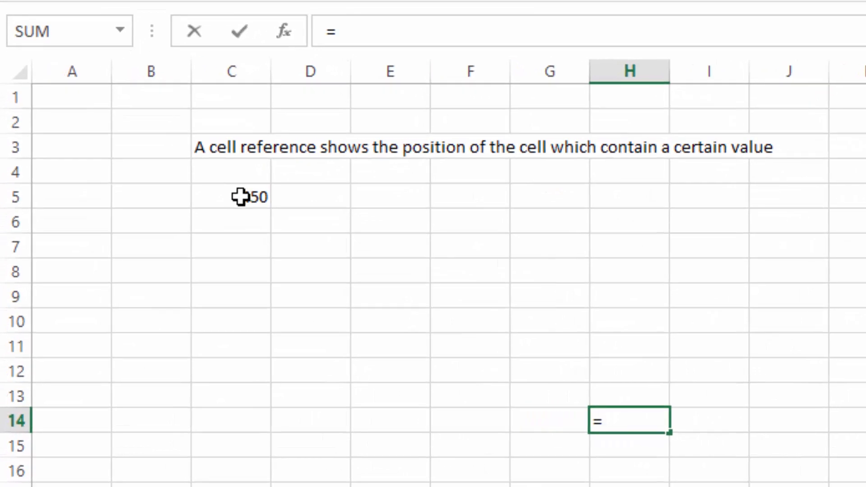
click(239, 197)
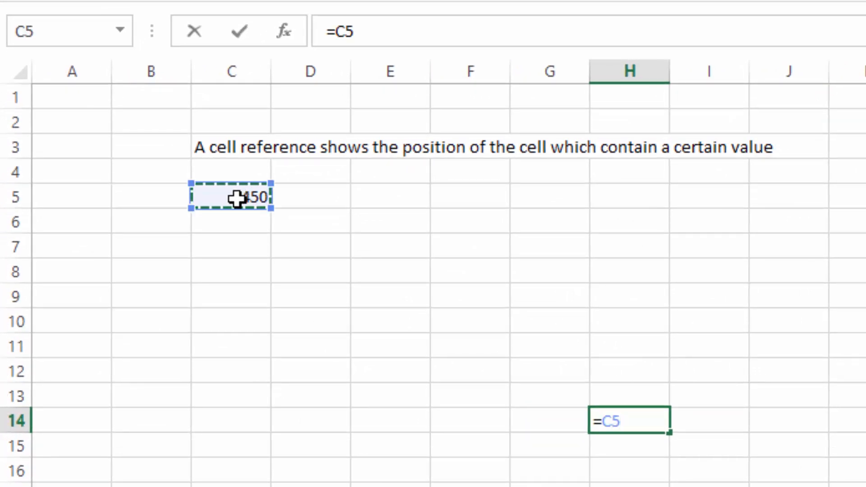
key(Return)
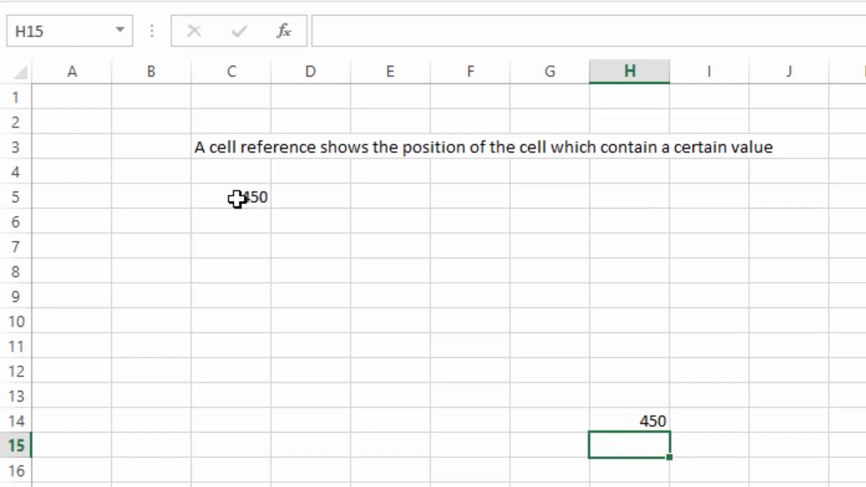
click(649, 421)
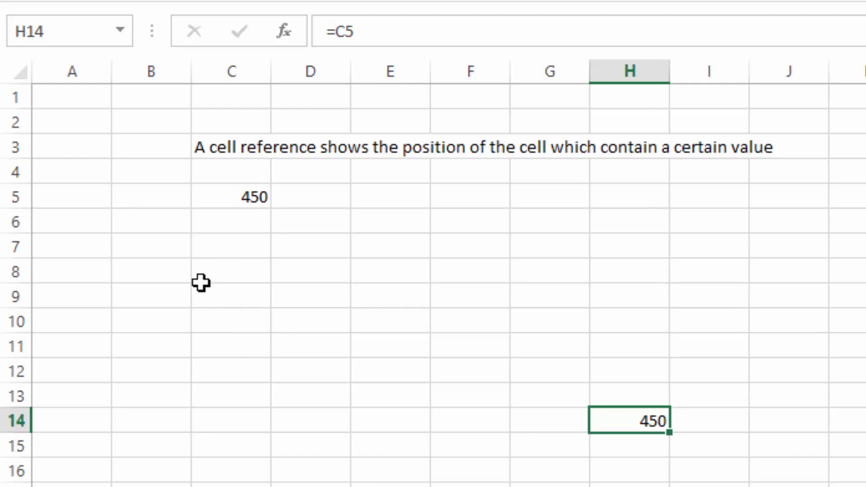
- Enter 230 in cell B7 and reselect that cell to view its reference
click(141, 250)
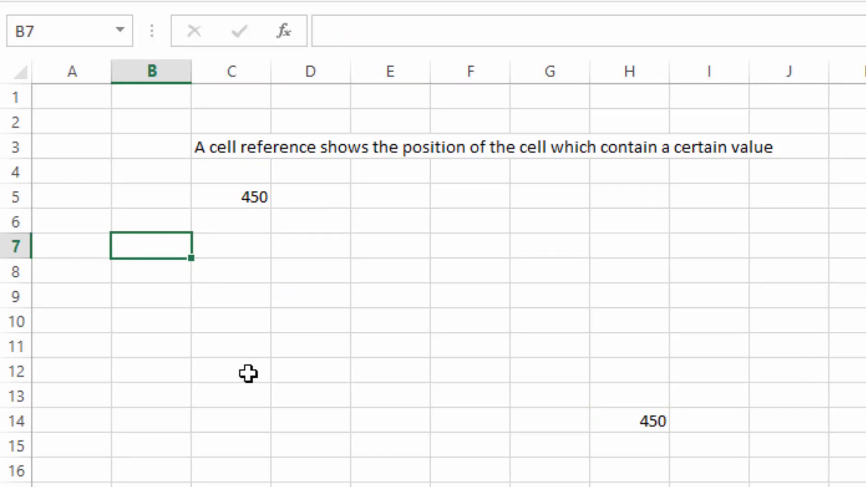
text(2)
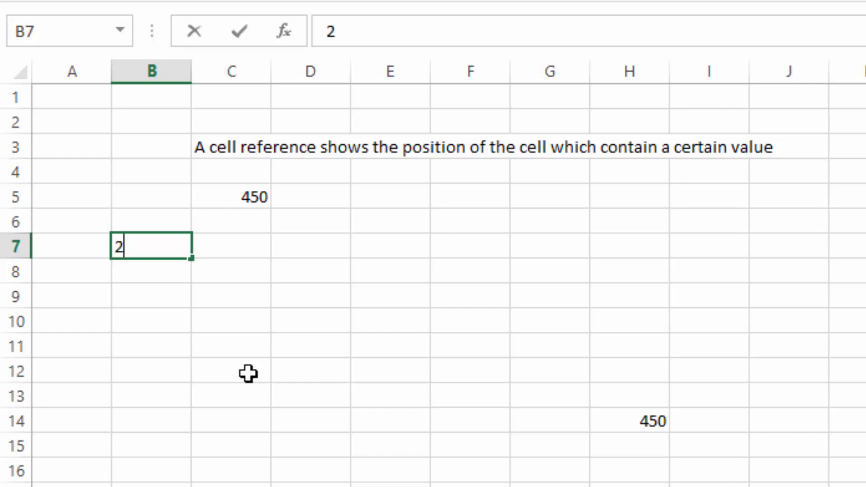
text(30)
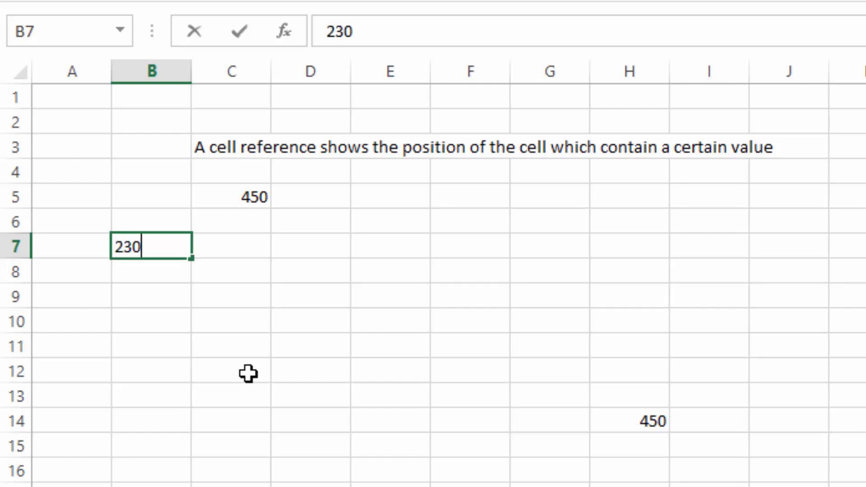
click(366, 293)
click(169, 246)
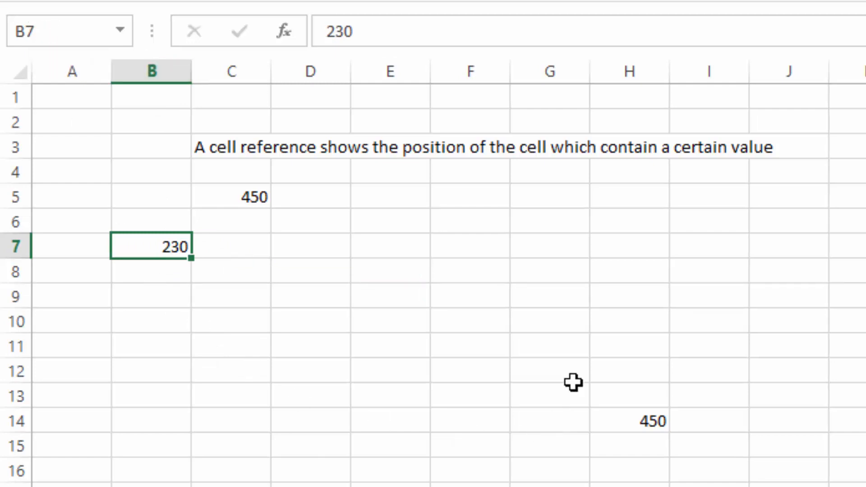
- Enter the formula =B7 in cell G6, picking cell B7 as the reference
click(539, 223)
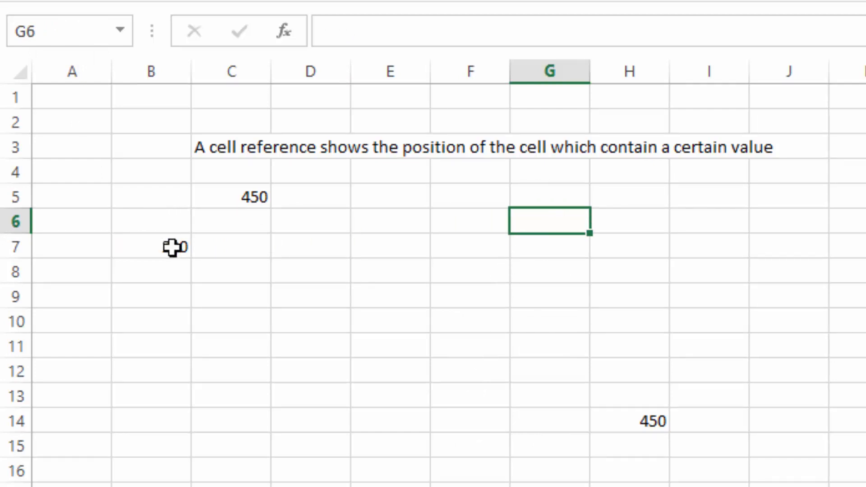
text(=)
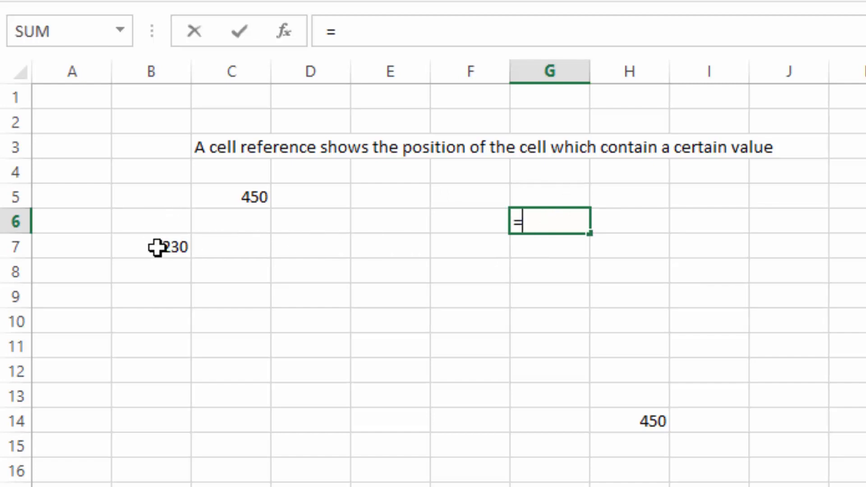
click(157, 248)
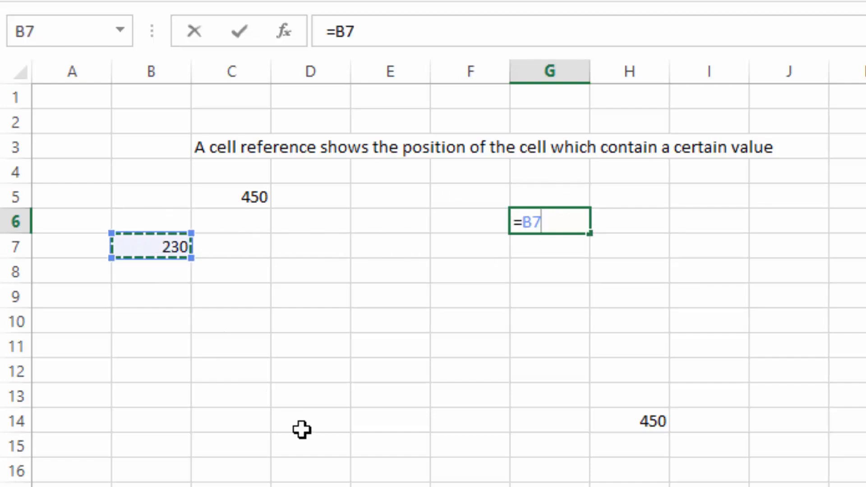
key(Return)
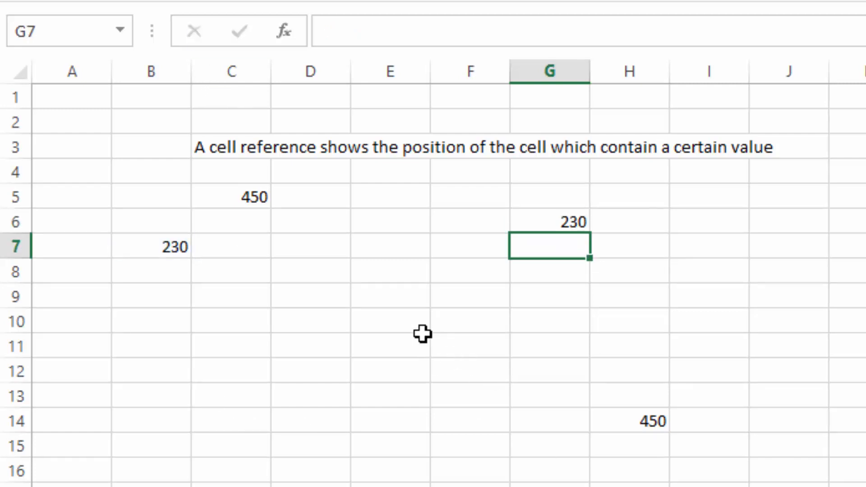
- Compare the contents of cell C5 with the formula in cell H14 to examine how H14 refers to C5
click(247, 199)
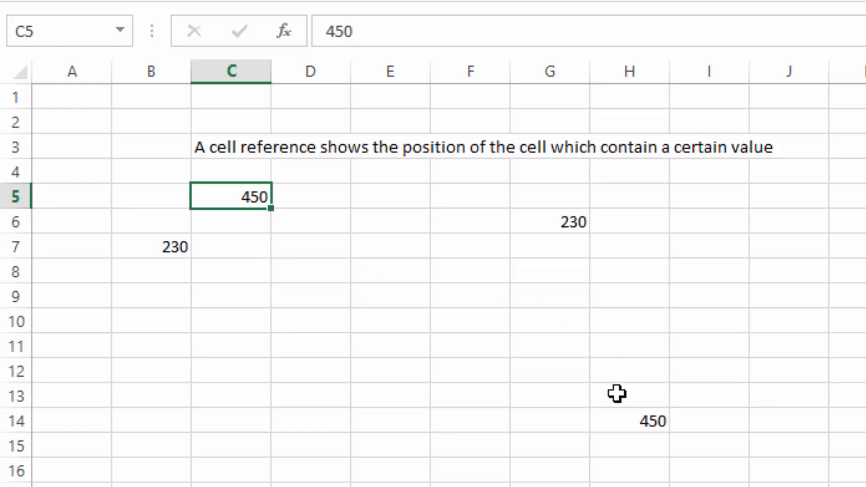
click(627, 422)
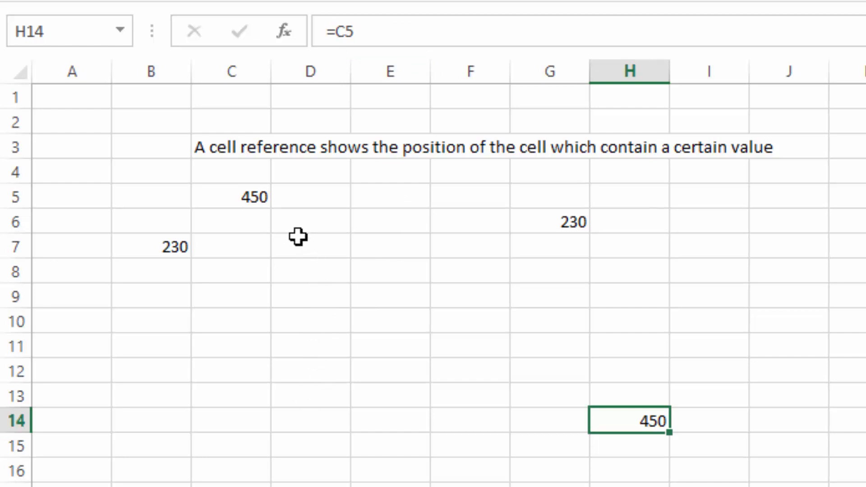
click(255, 195)
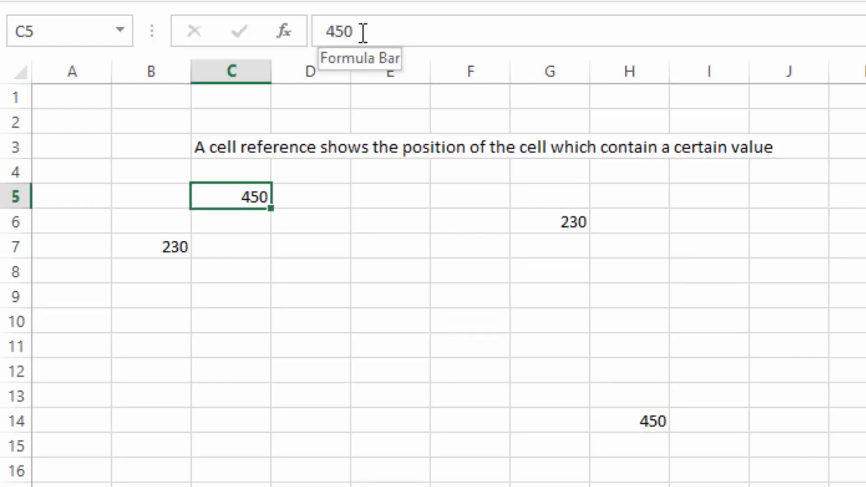
click(648, 421)
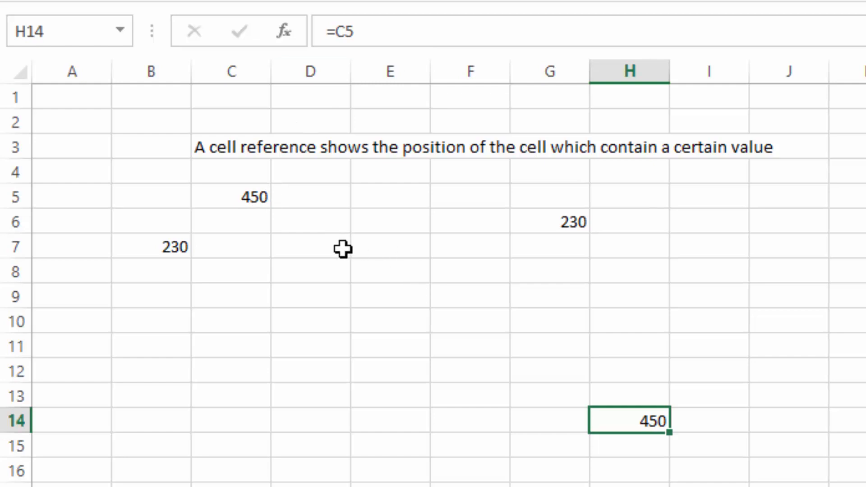
click(375, 214)
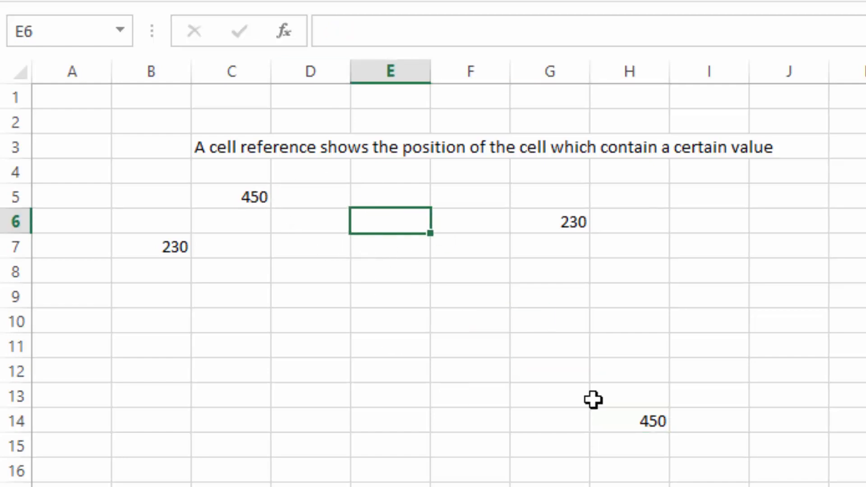
click(644, 420)
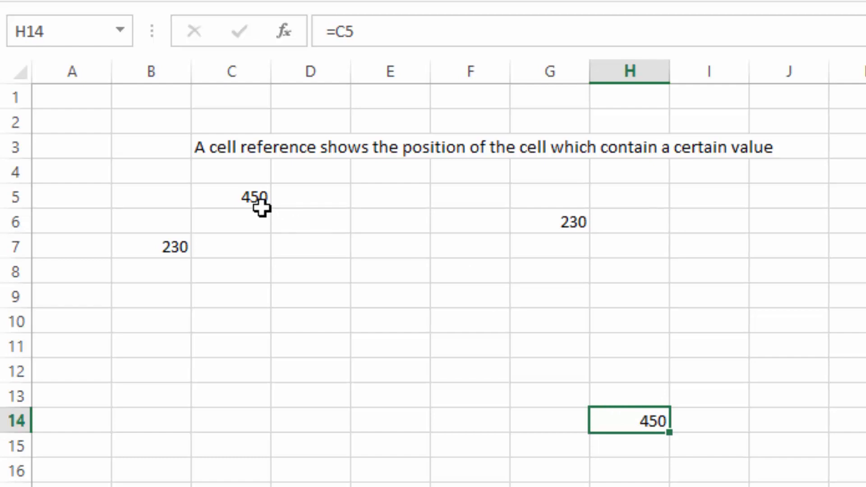
click(244, 196)
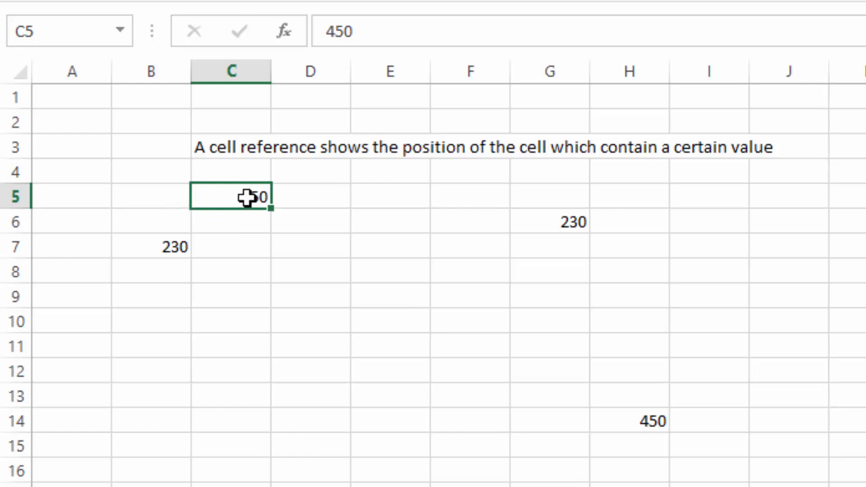
click(643, 421)
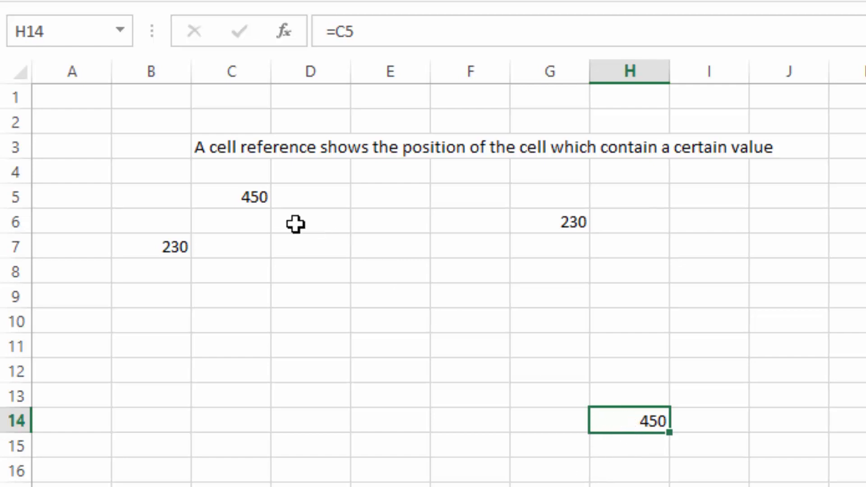
- Change the value in cell C5 to 200 and check cell H14 against it
click(248, 200)
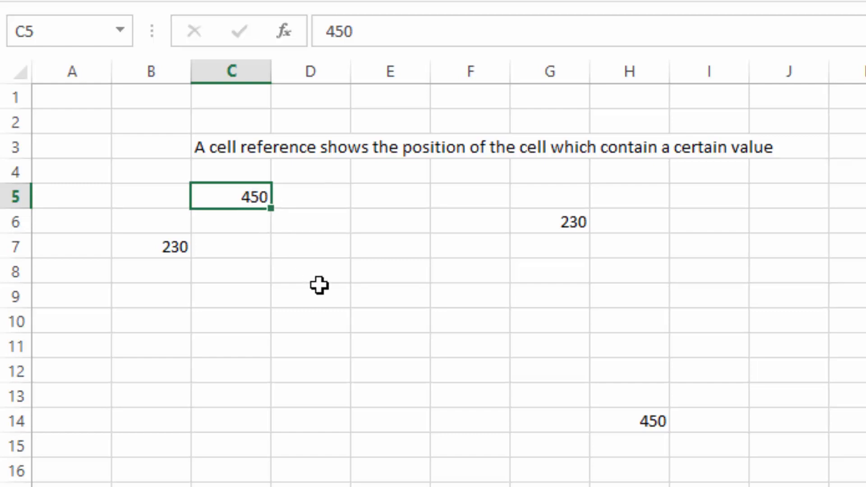
text(200)
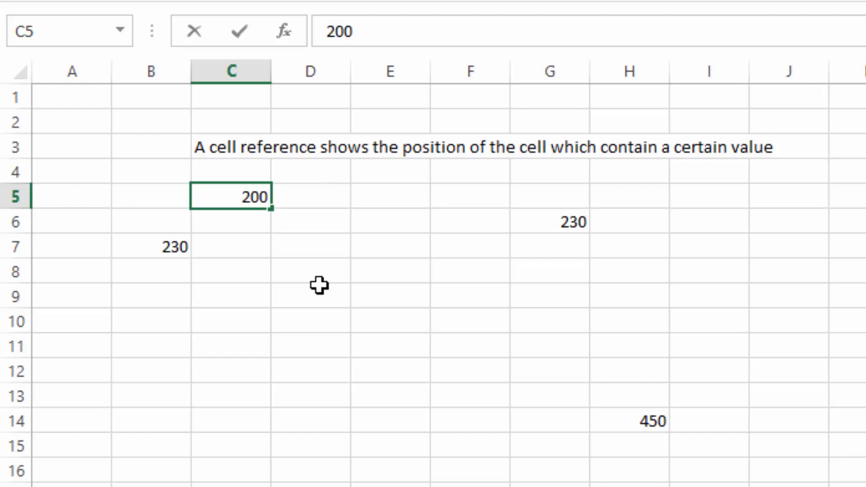
key(Return)
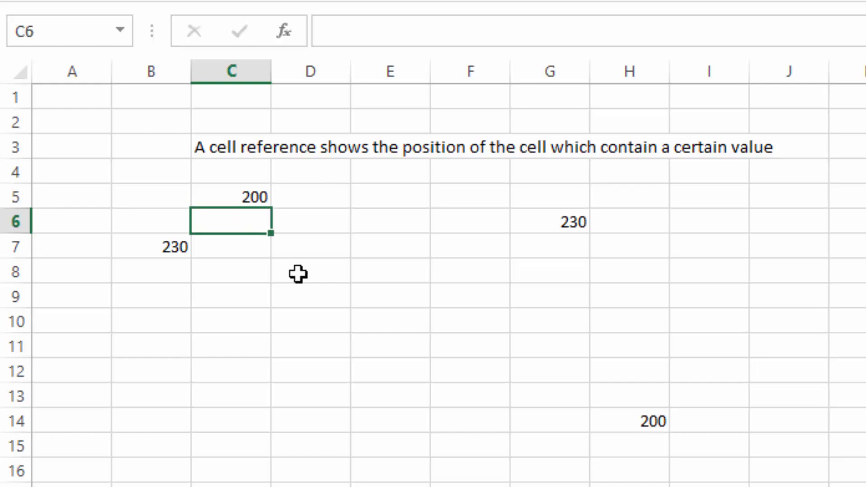
click(634, 424)
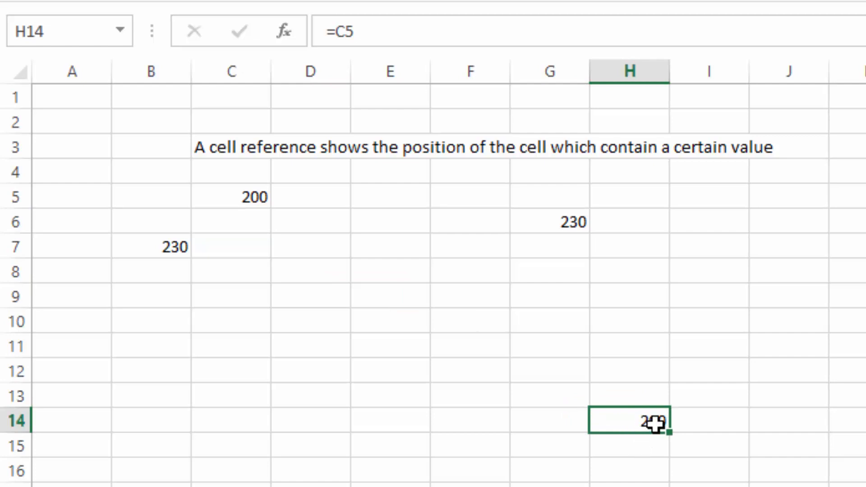
click(238, 195)
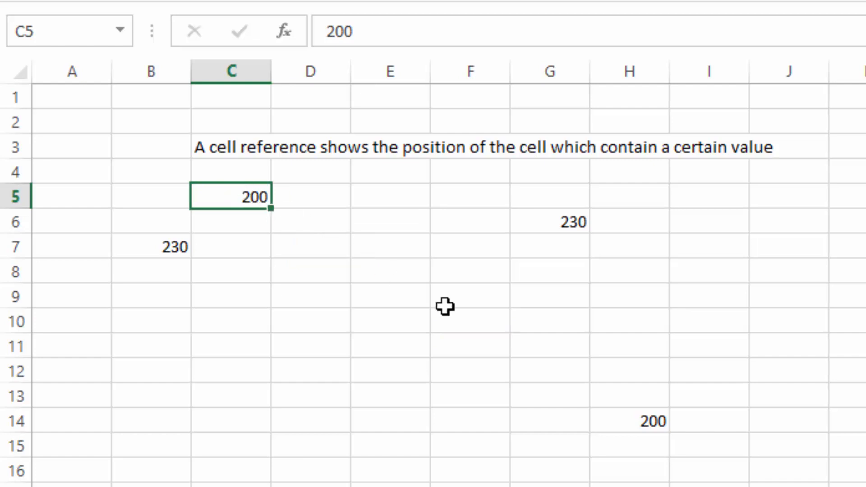
click(636, 422)
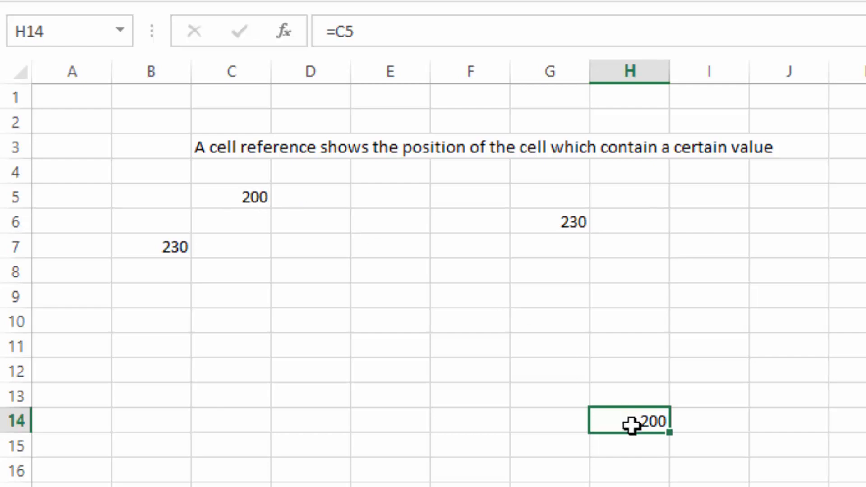
- Set the value in cell C5 to 20
click(254, 198)
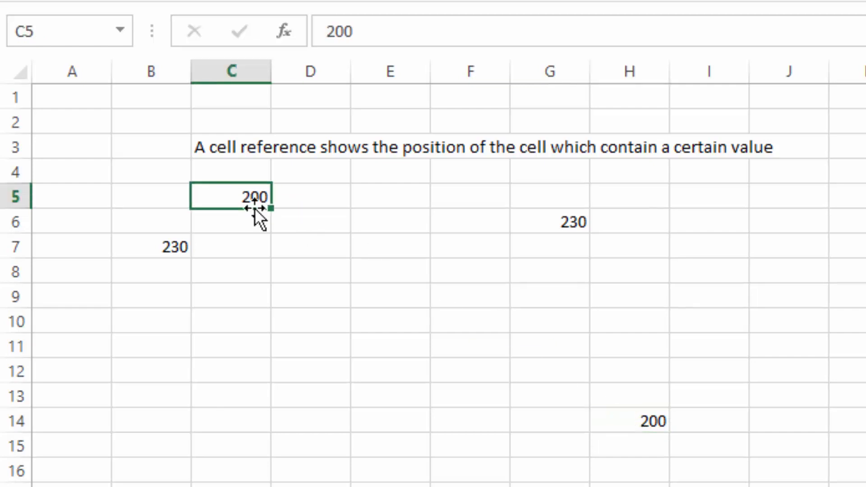
text(2)
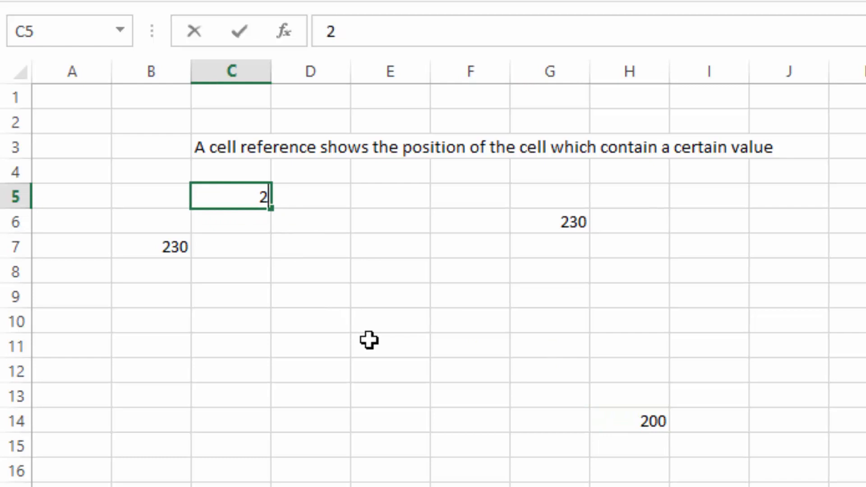
text(0)
key(Return)
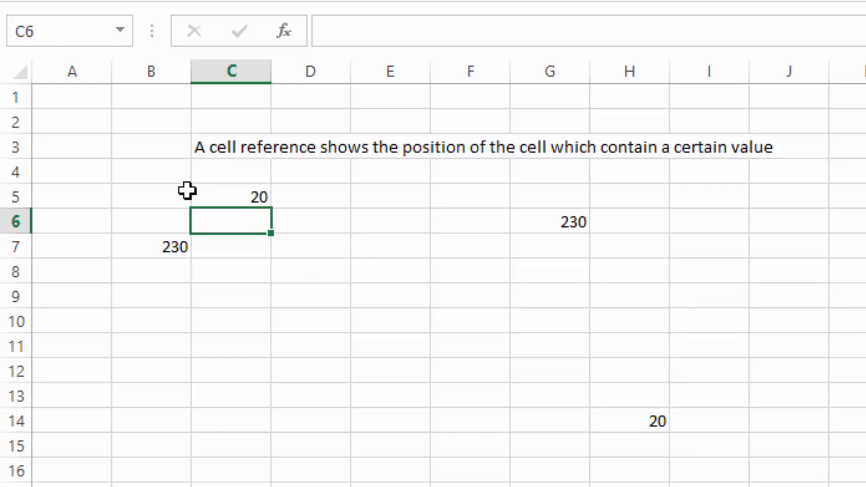
- Clear all sample values and formulas below the definition text, leaving row 3 intact
drag(163, 180, 661, 457)
key(Delete)
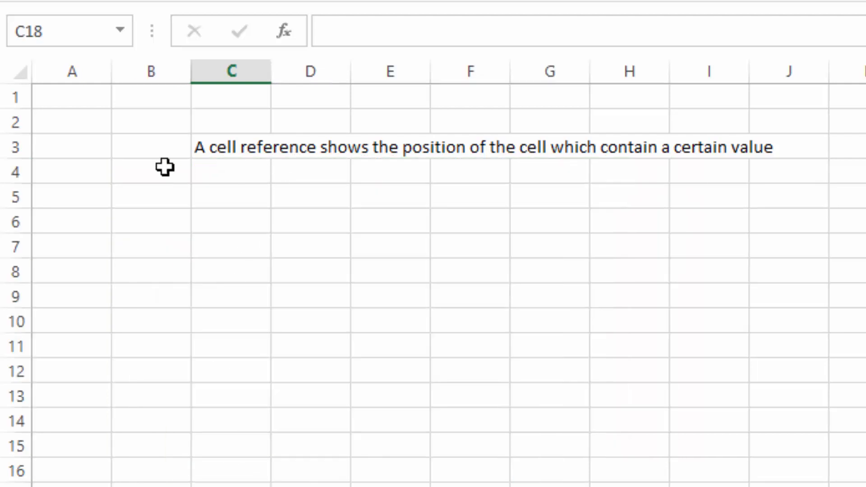
click(158, 190)
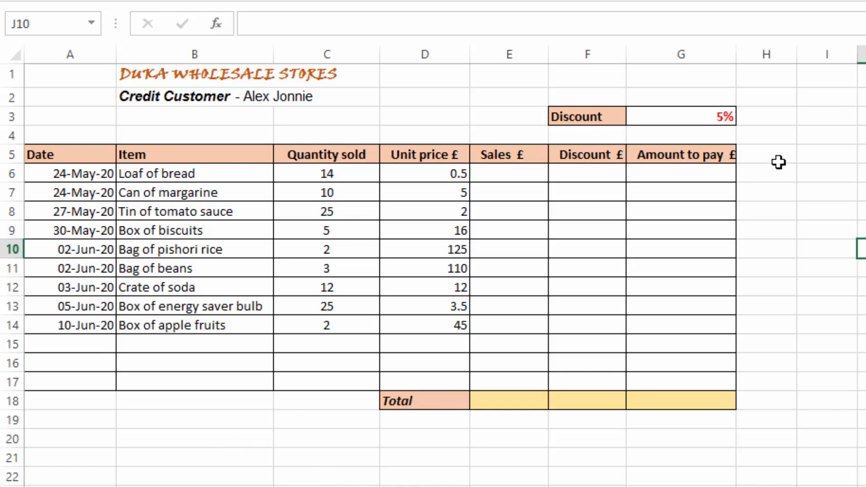
- Examine the Duka Wholesale Stores credit sales table, going through row 6 from the Date column to Amount to pay
click(779, 142)
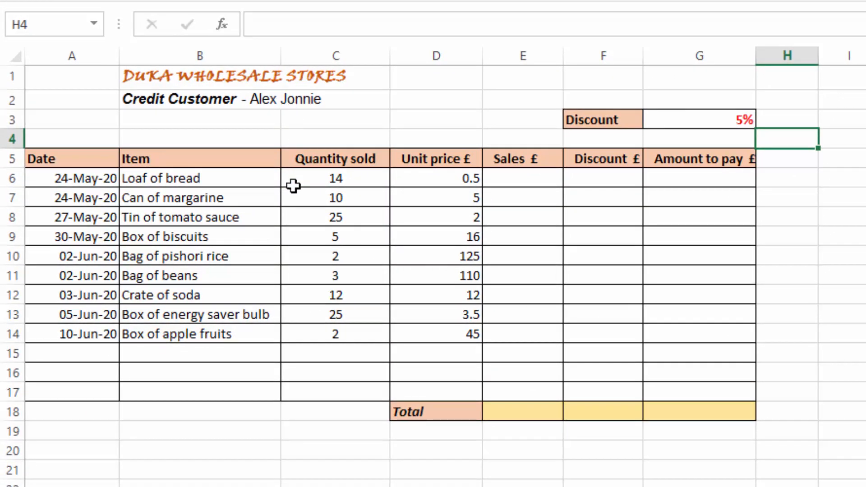
click(228, 418)
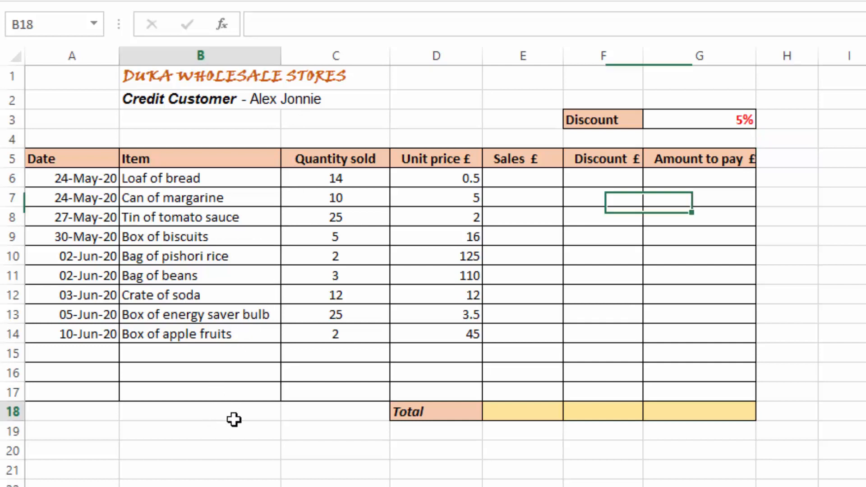
click(79, 430)
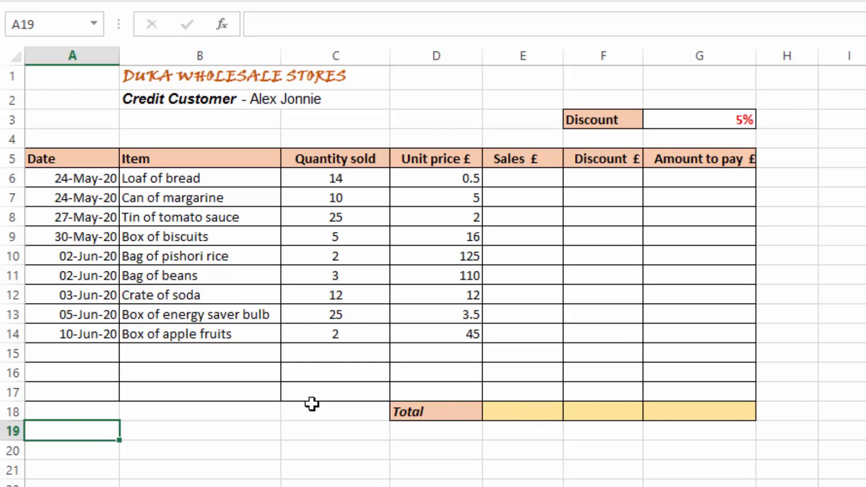
click(92, 177)
click(197, 178)
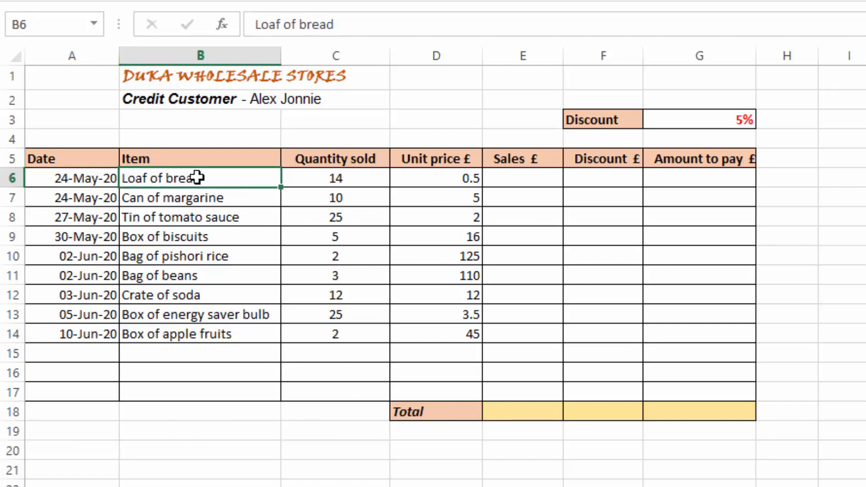
click(334, 174)
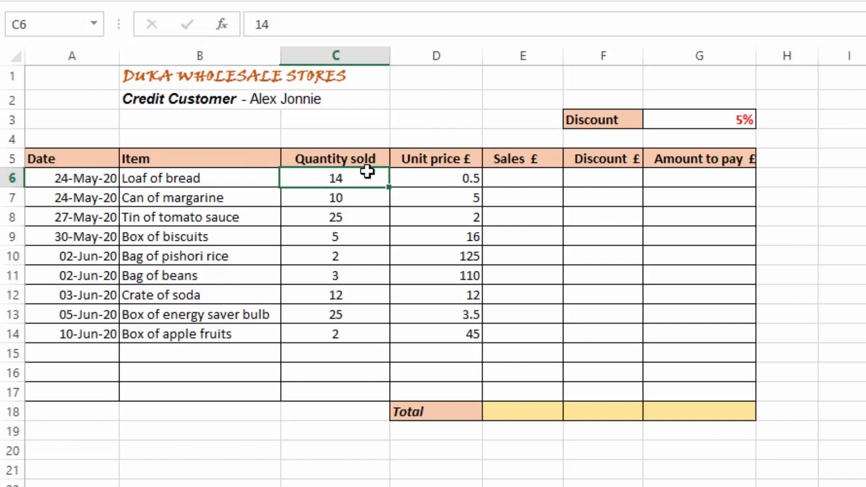
click(449, 174)
click(533, 176)
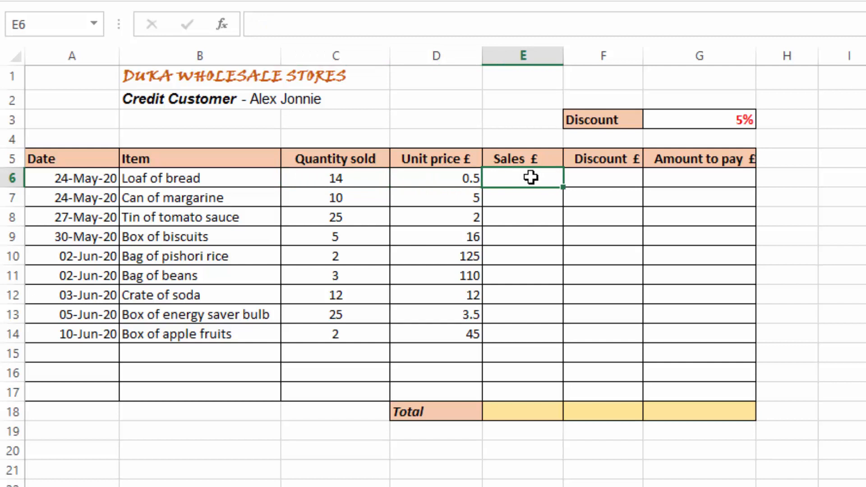
click(597, 177)
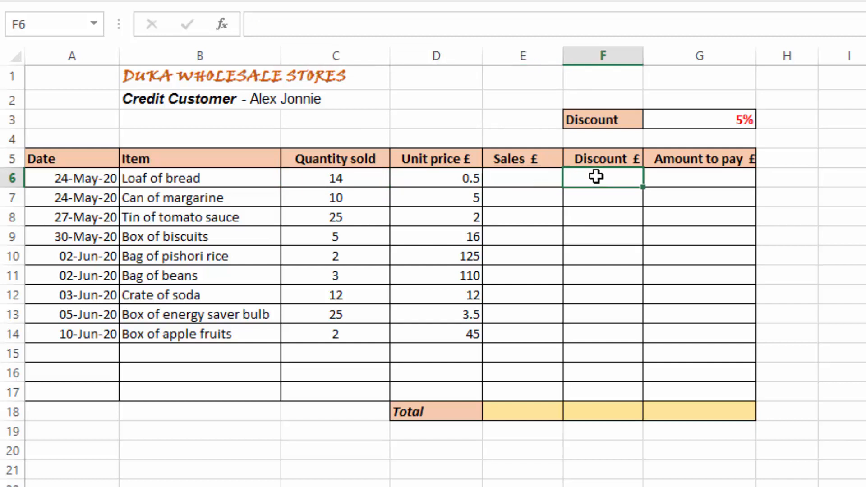
click(679, 176)
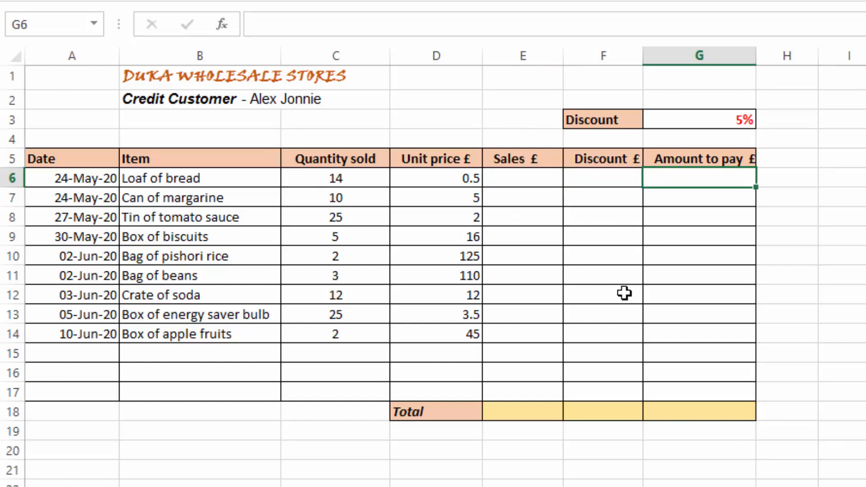
- Examine the loaf of bread entry in row 6, comparing its item, quantity sold and unit price with the Sales cell
click(169, 434)
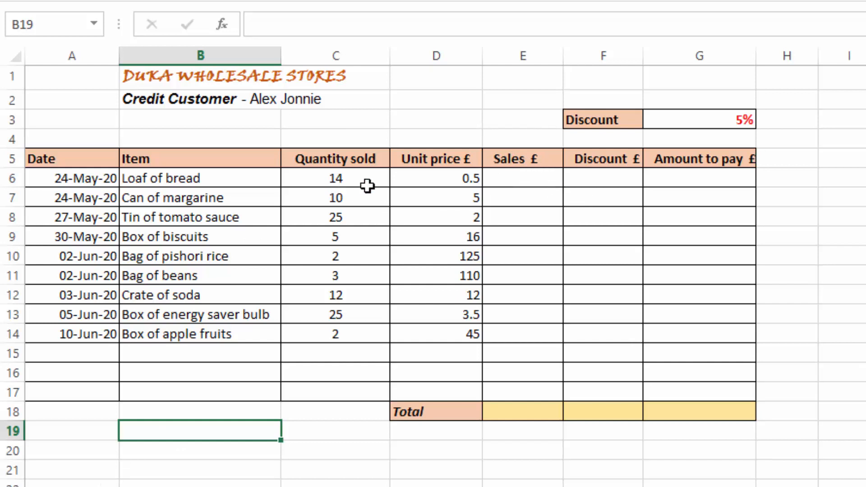
click(347, 178)
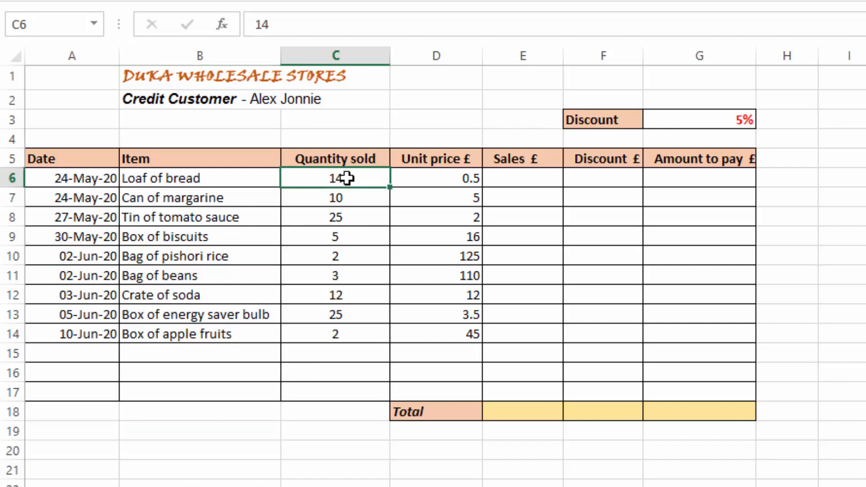
click(434, 180)
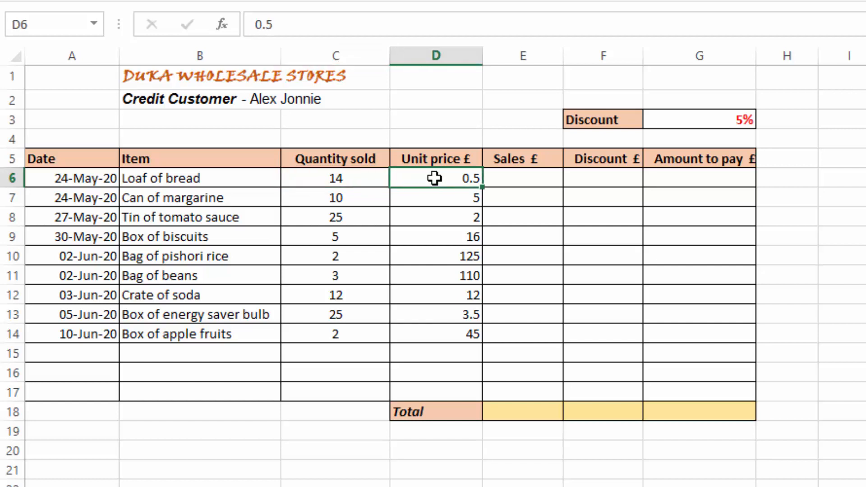
click(345, 180)
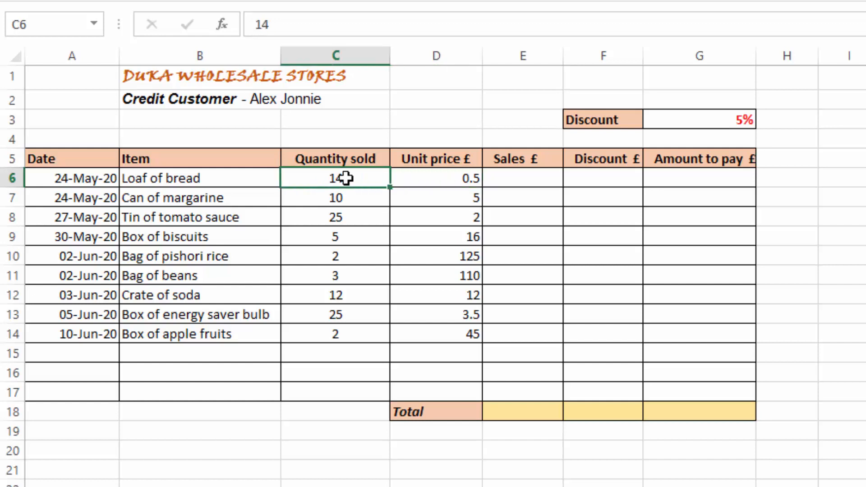
click(159, 182)
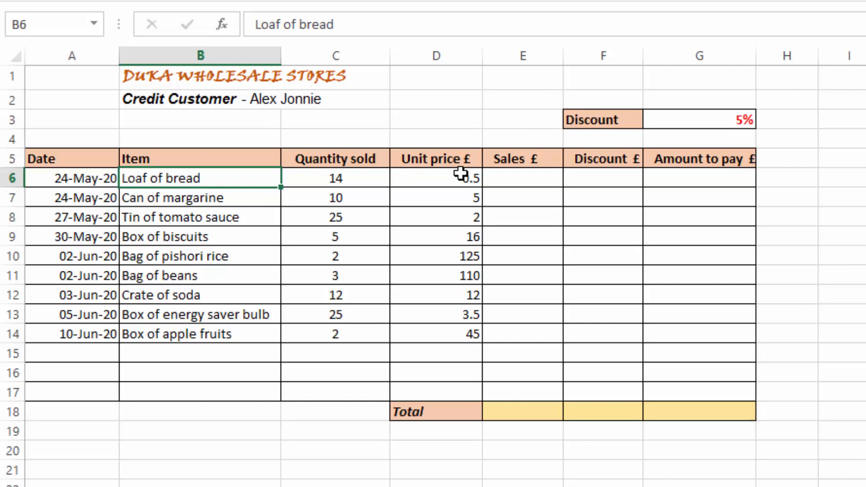
click(431, 179)
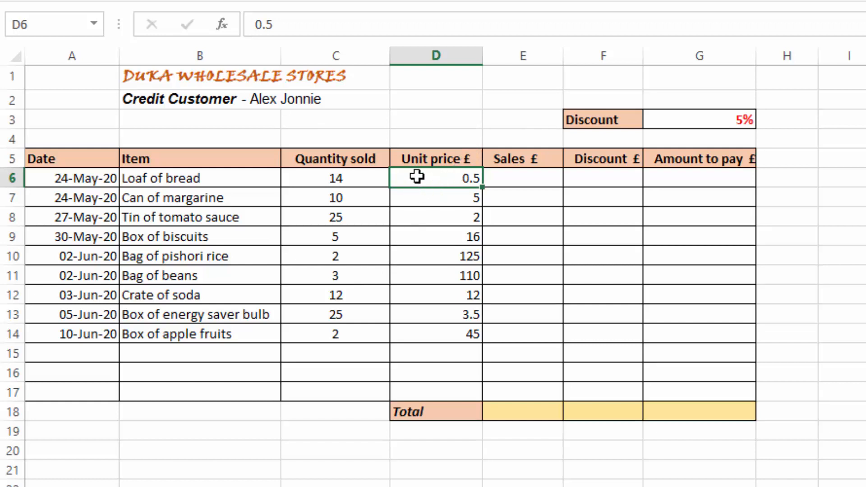
click(528, 179)
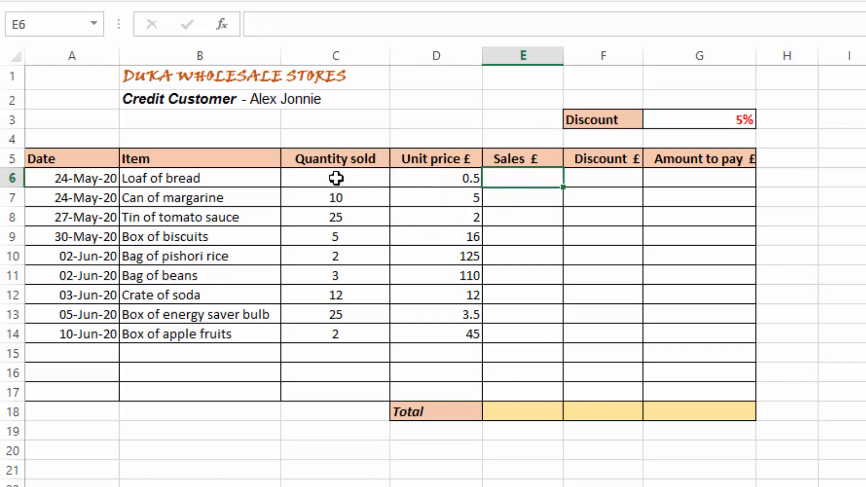
click(337, 179)
click(438, 178)
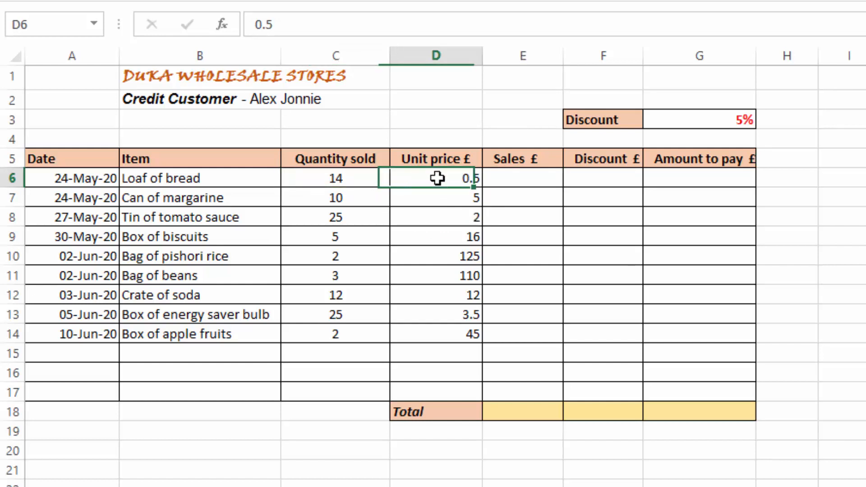
- Calculate the loaf of bread's sales in cell E6 by multiplying quantity by unit price with the formula =C6*D6
click(535, 178)
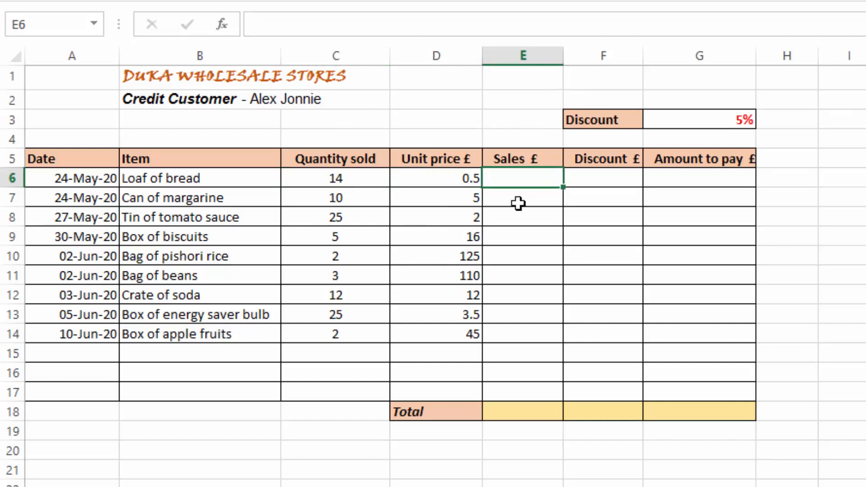
text(=)
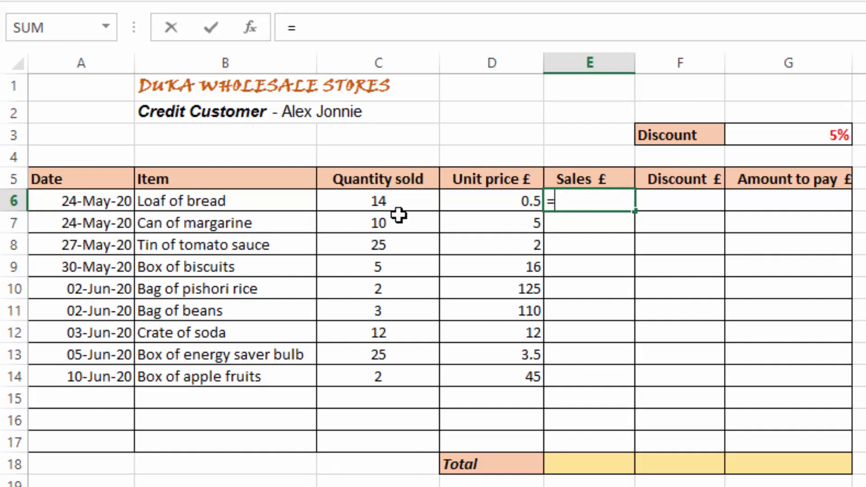
click(383, 200)
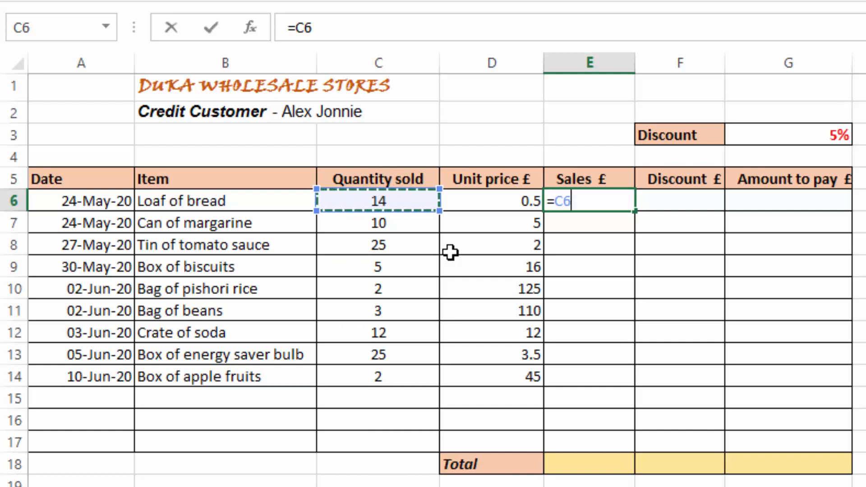
text(*)
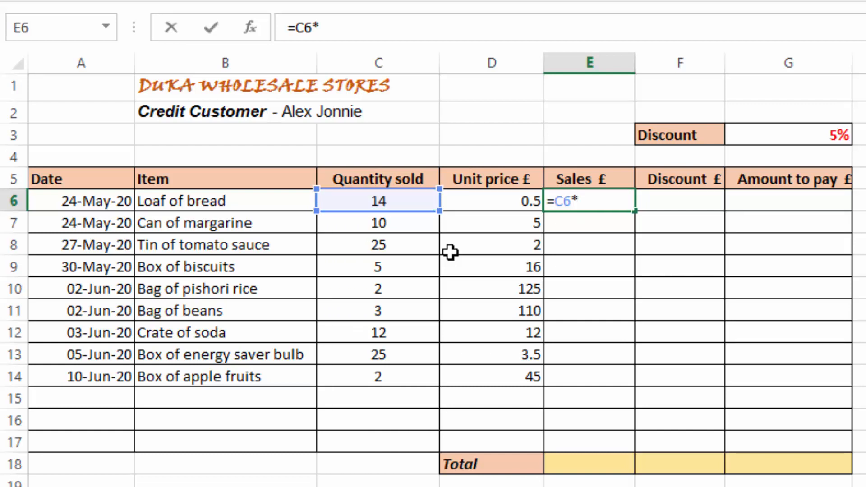
click(481, 201)
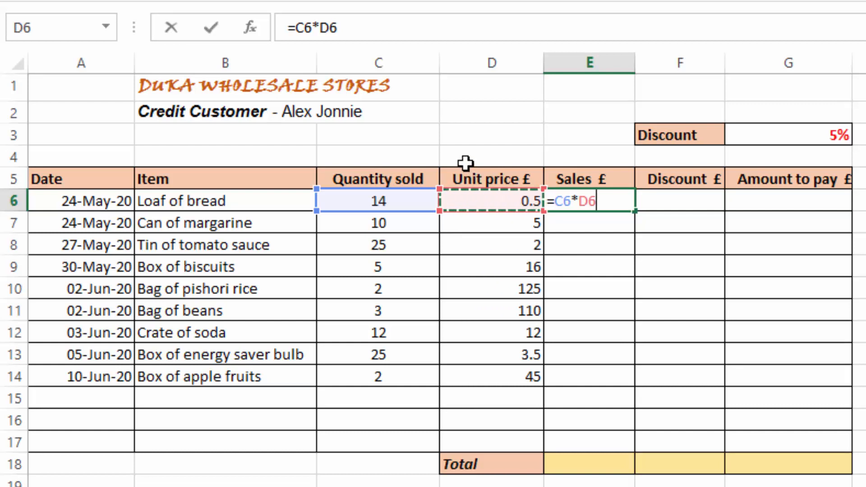
key(Return)
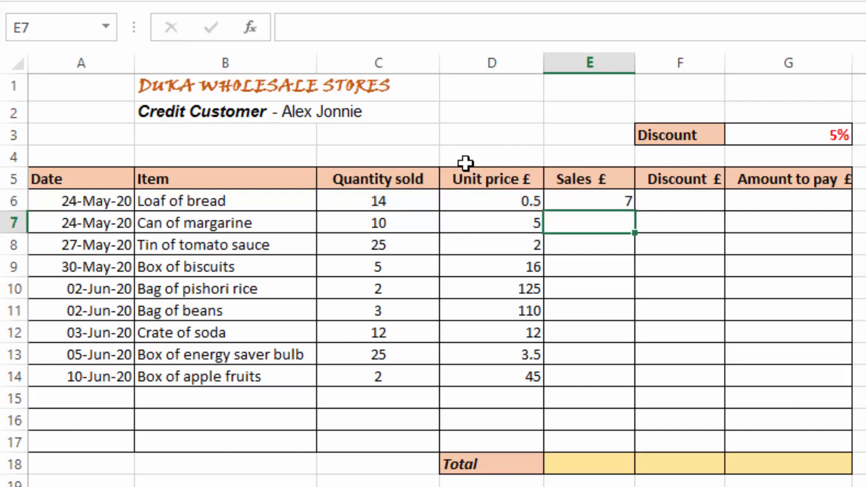
click(579, 198)
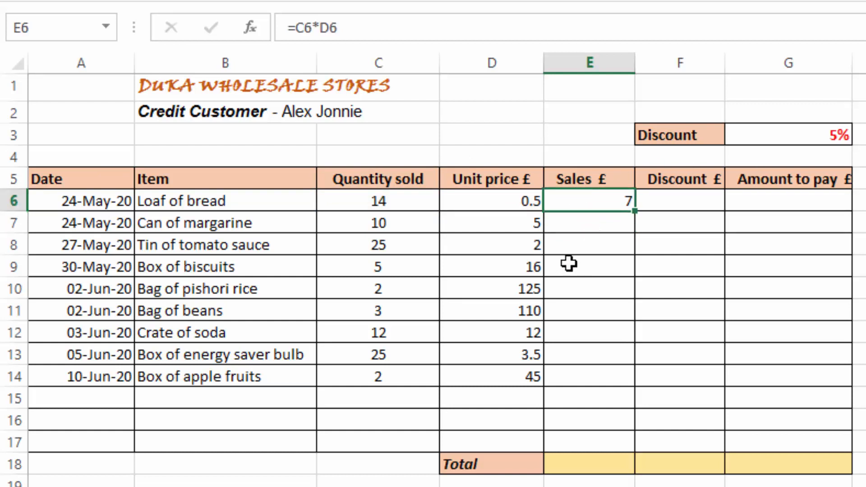
- Calculate the can of margarine's sales in cell E7 with the formula =C7*D7
click(576, 222)
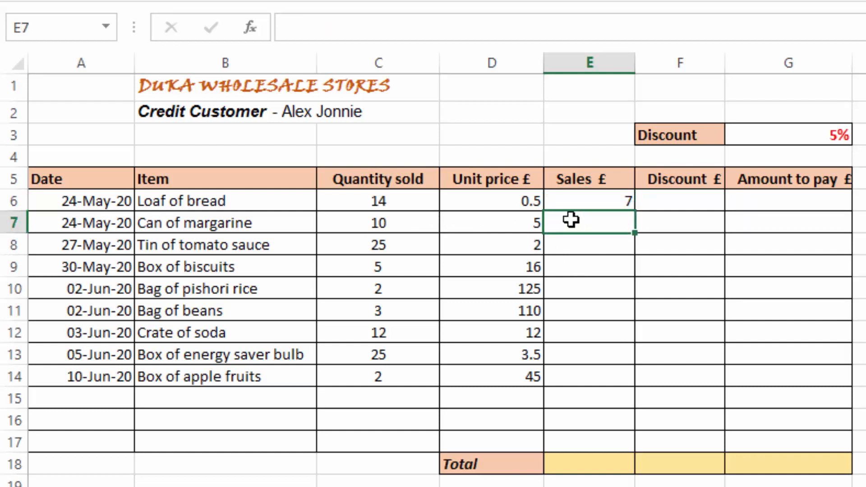
text(=)
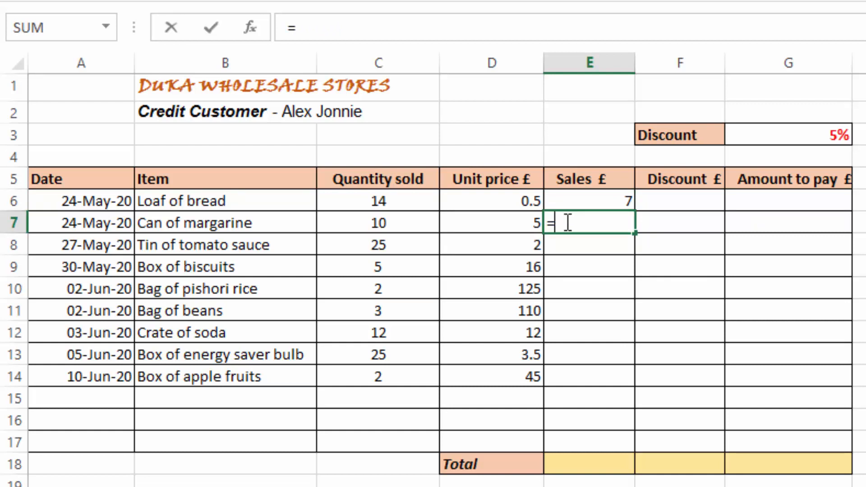
click(403, 226)
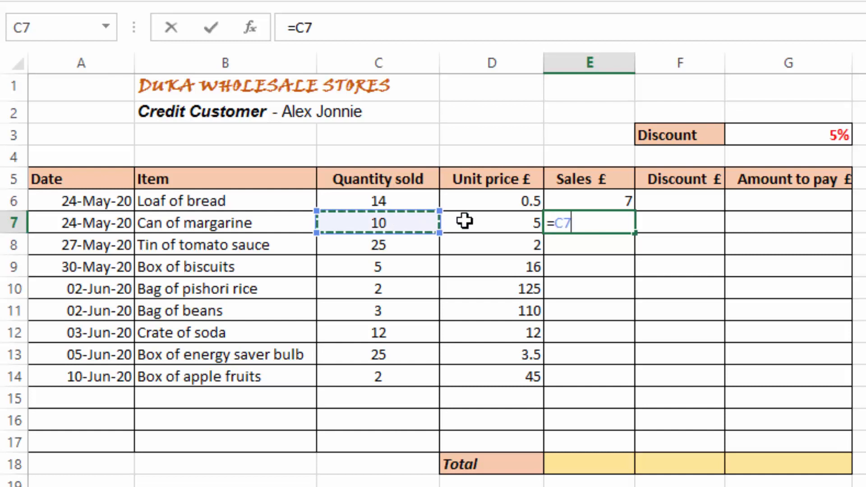
text(*)
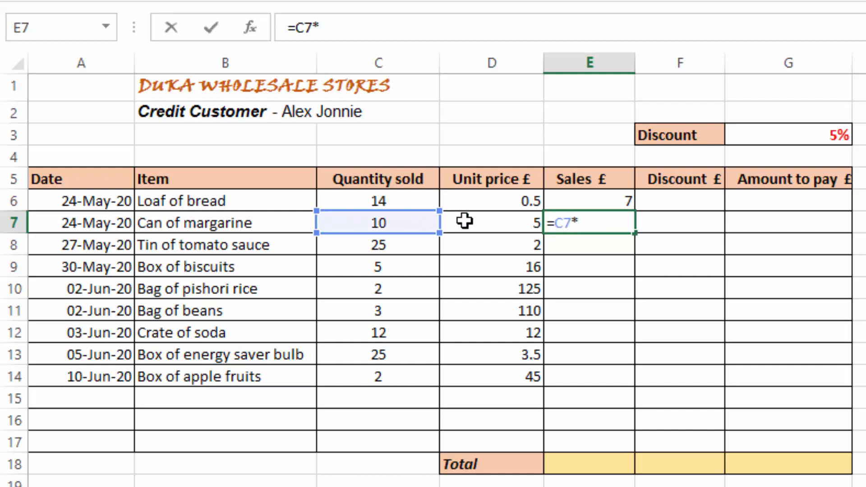
click(504, 223)
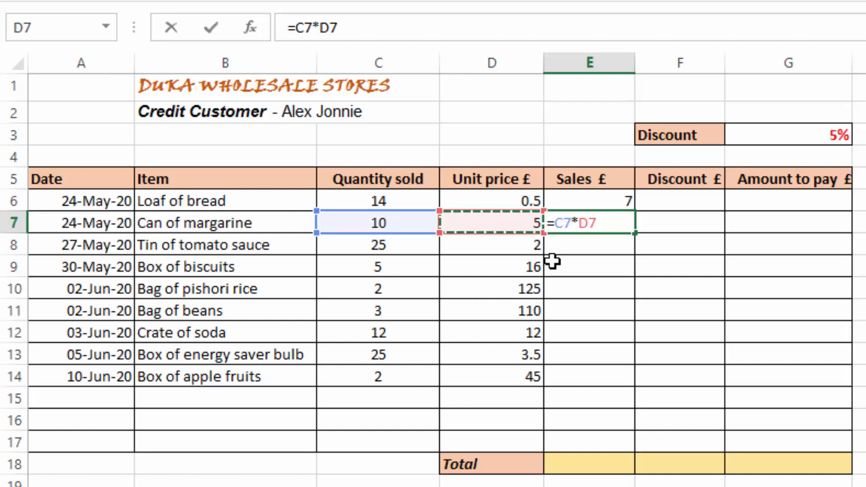
key(Return)
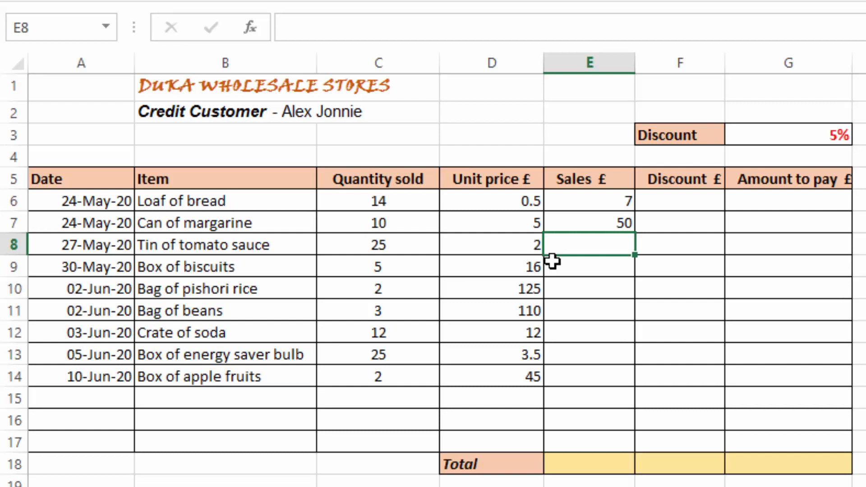
- Copy the sales formula from cell E7 down through cell E10 with the fill handle
click(598, 225)
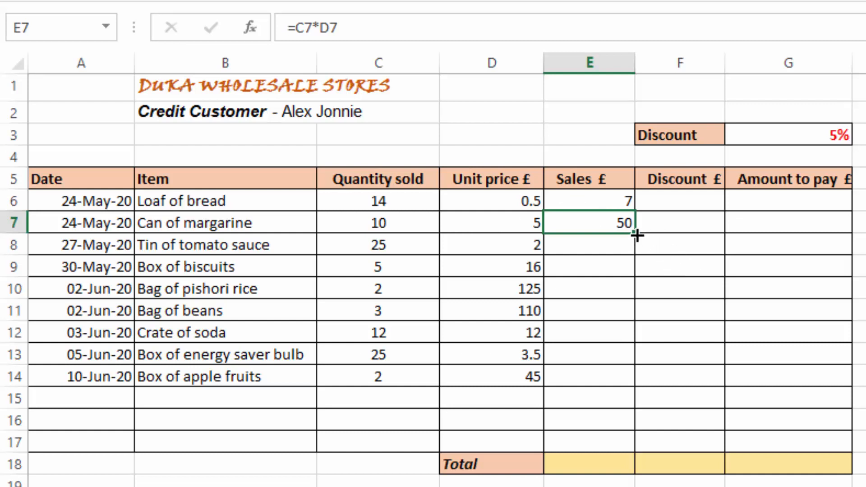
drag(635, 234, 632, 300)
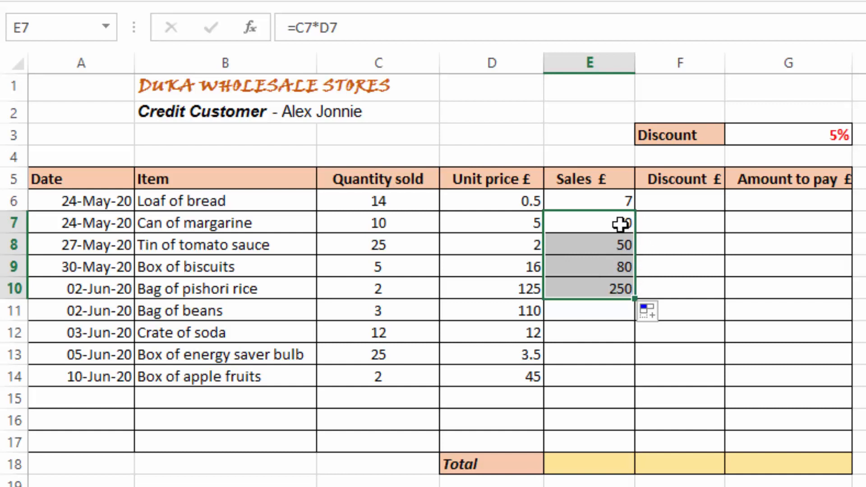
click(690, 234)
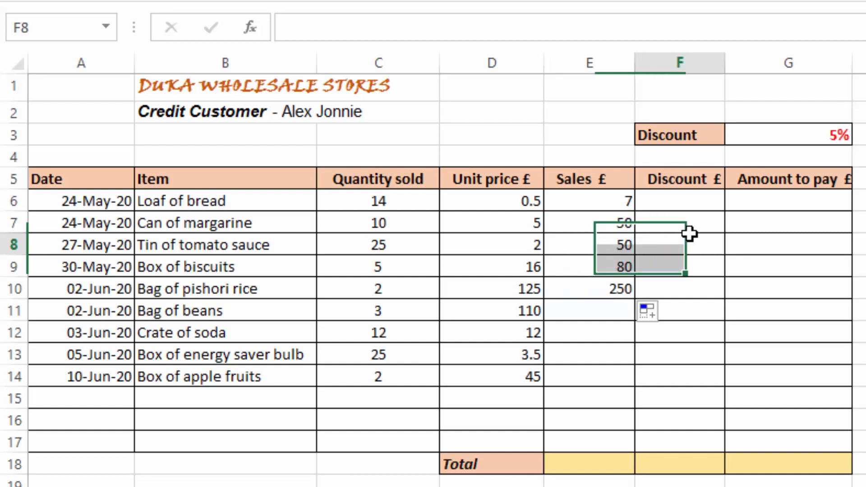
- Check the copied sales against the quantities and unit prices in rows 8 and 9, and compare the formulas in E7 through E10
click(379, 245)
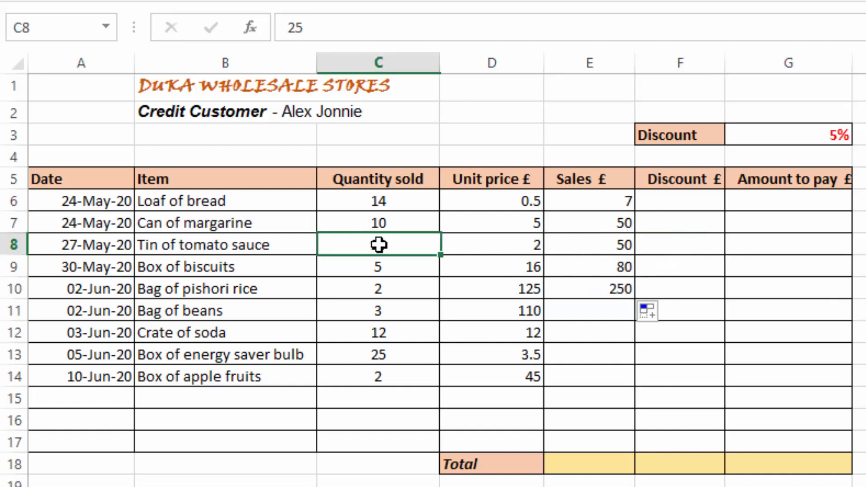
click(485, 245)
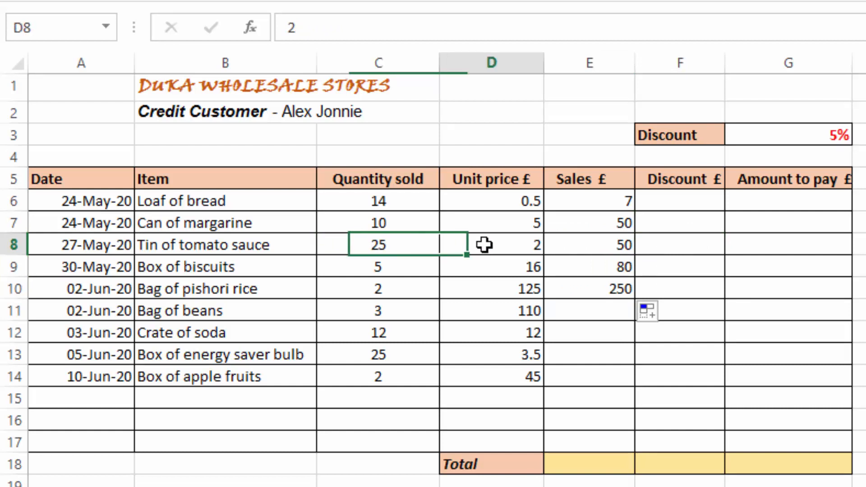
click(375, 271)
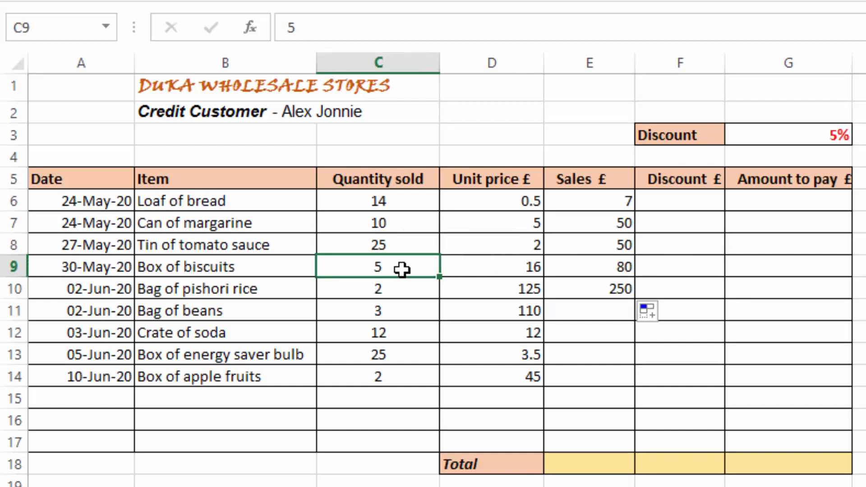
click(468, 266)
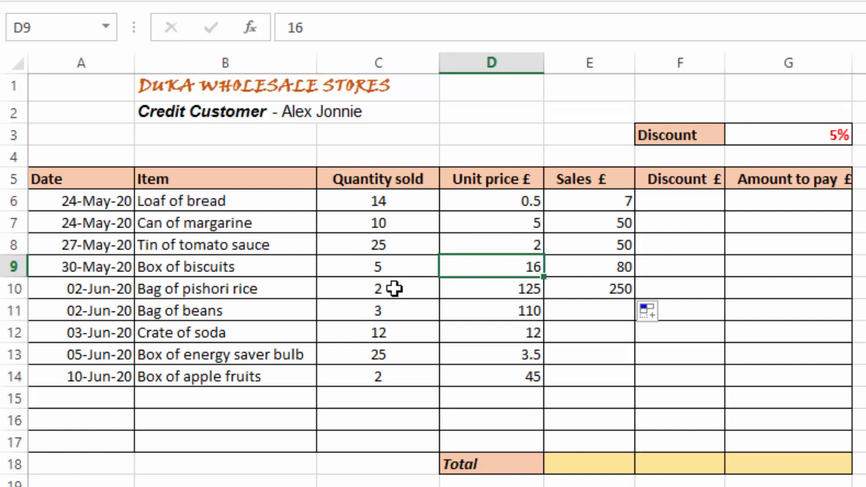
click(778, 246)
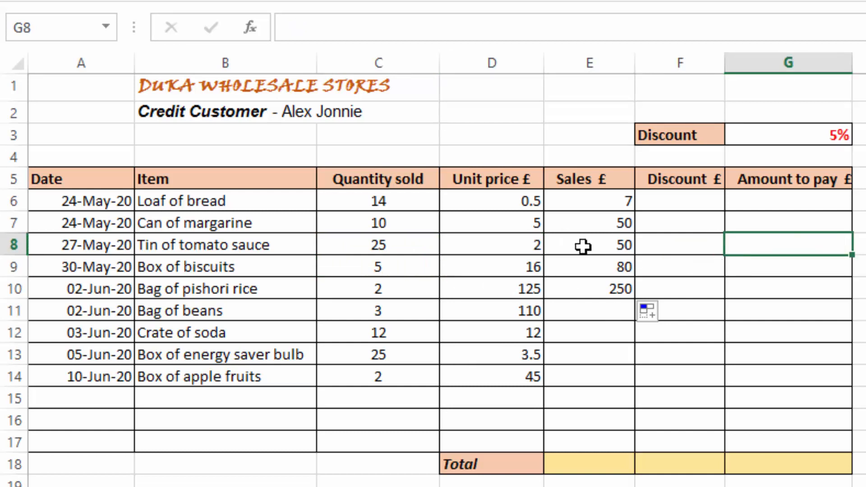
click(597, 224)
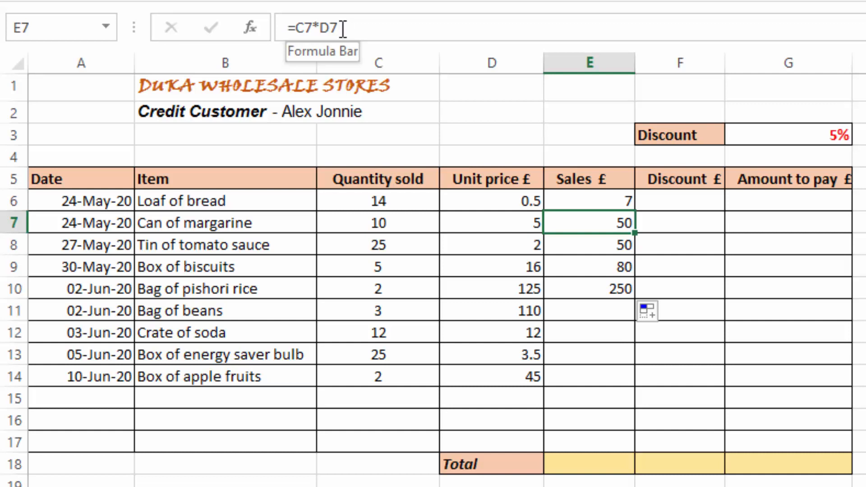
click(602, 246)
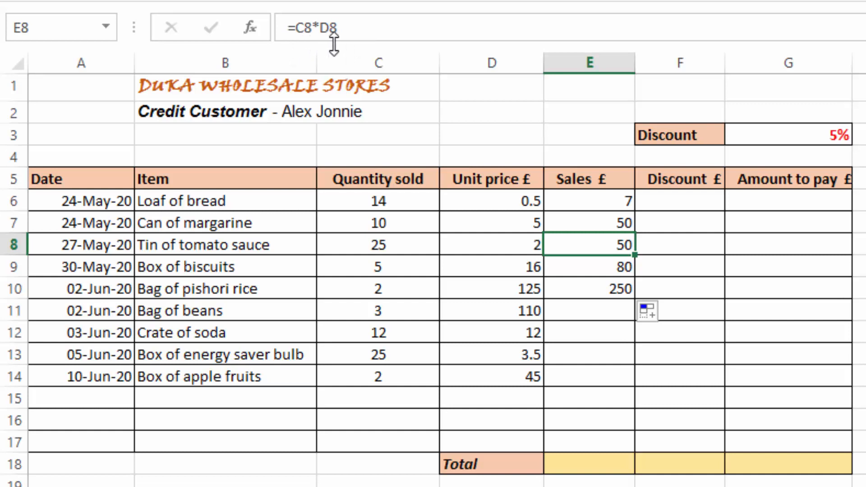
click(588, 265)
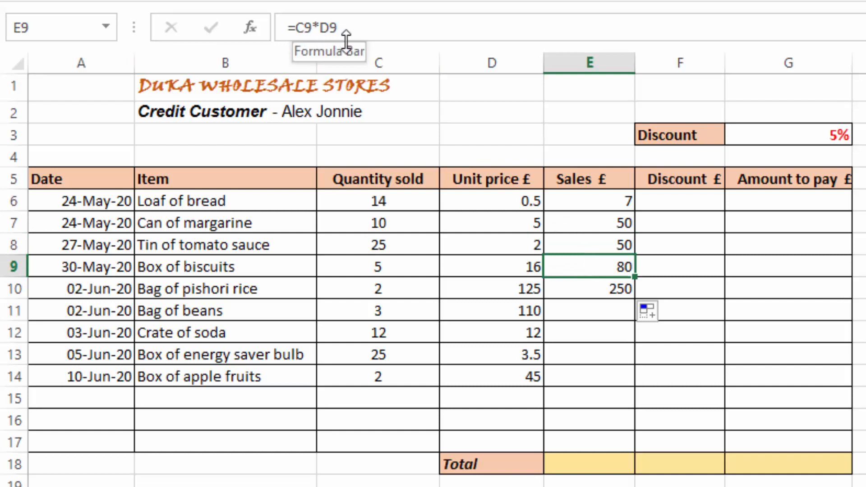
click(598, 290)
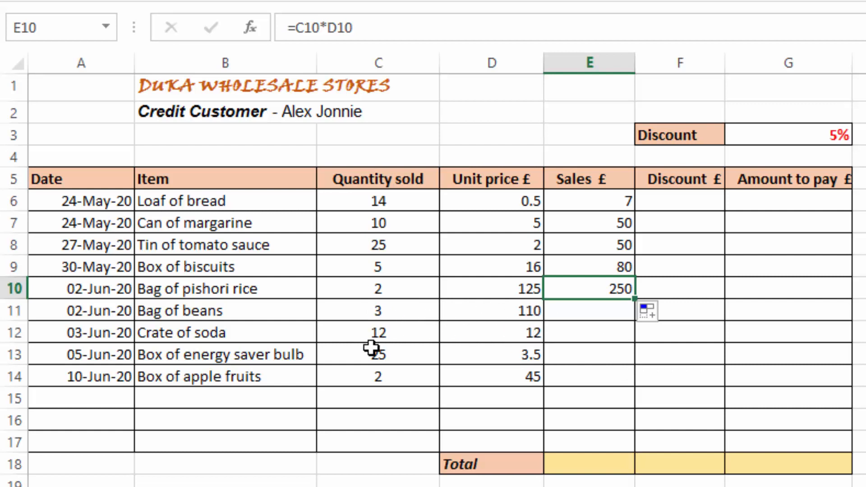
- Enter the label "Relative Cell references" in cell B20 below the table
click(271, 486)
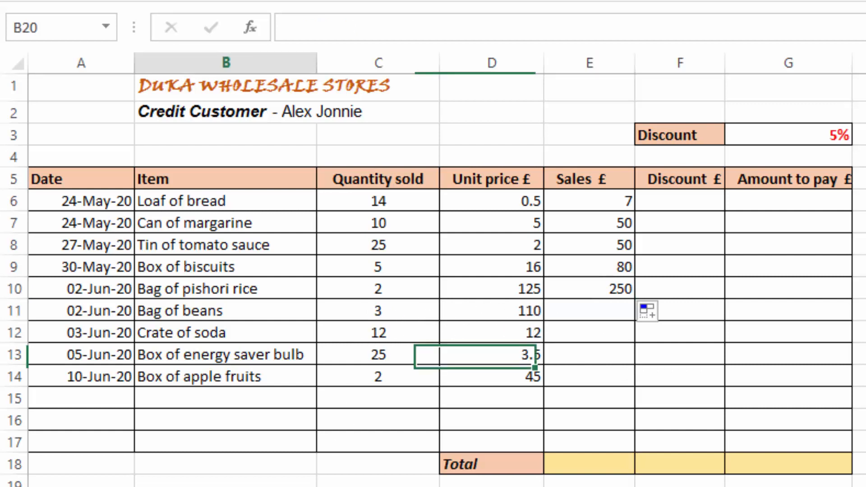
text(Relative Ce)
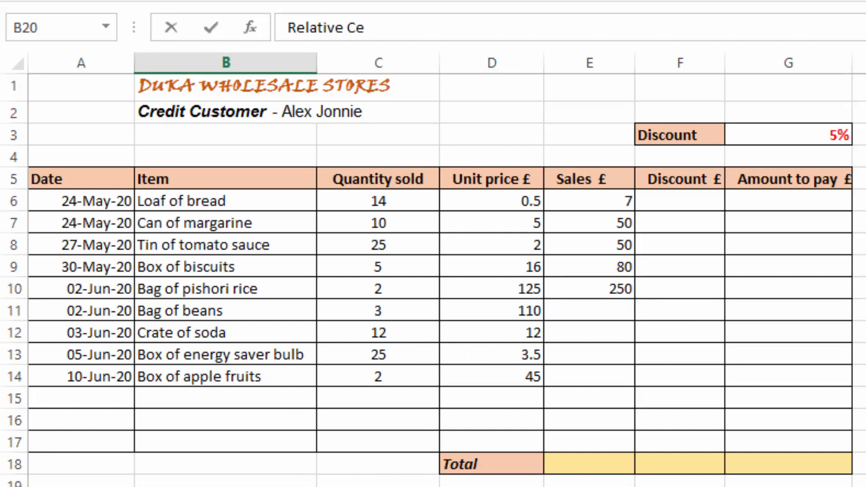
text(ll)
text( re)
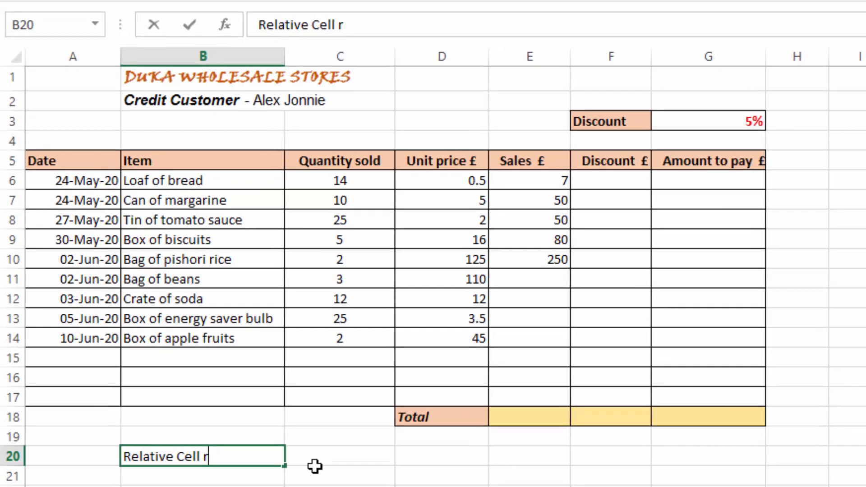
text(fer)
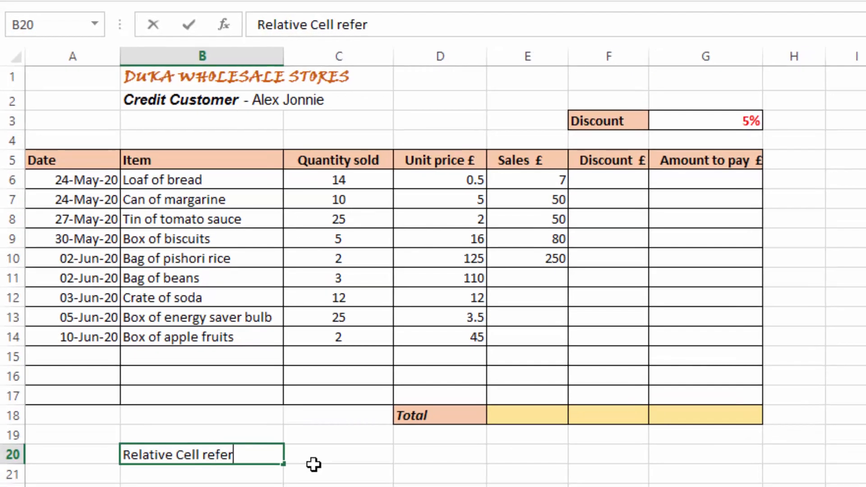
text(ences)
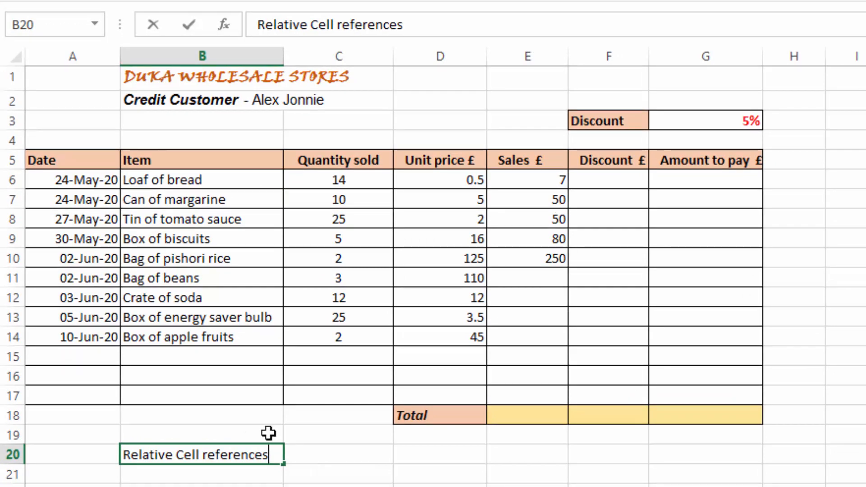
click(298, 486)
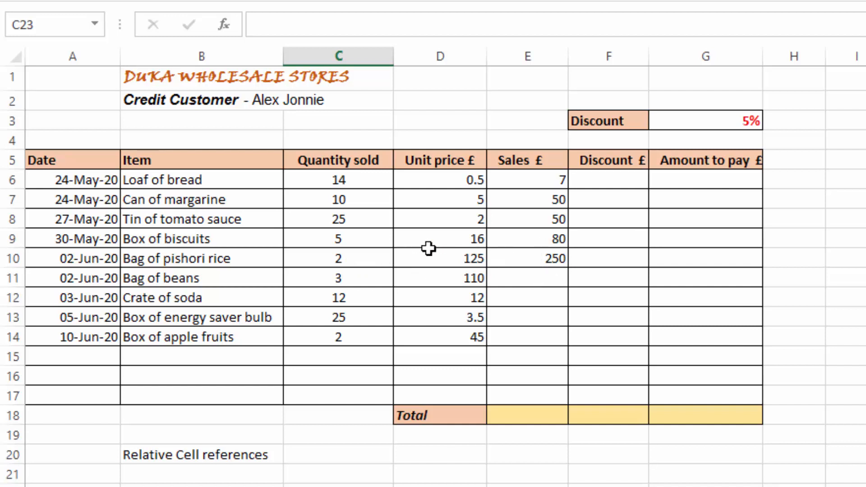
- Copy the sales formula from cell E10 down through cell E14 with the fill handle
click(544, 255)
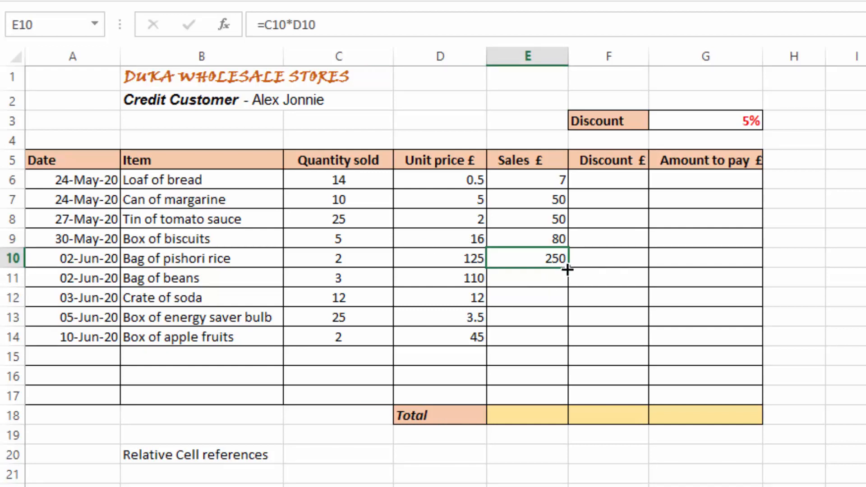
drag(568, 269, 562, 346)
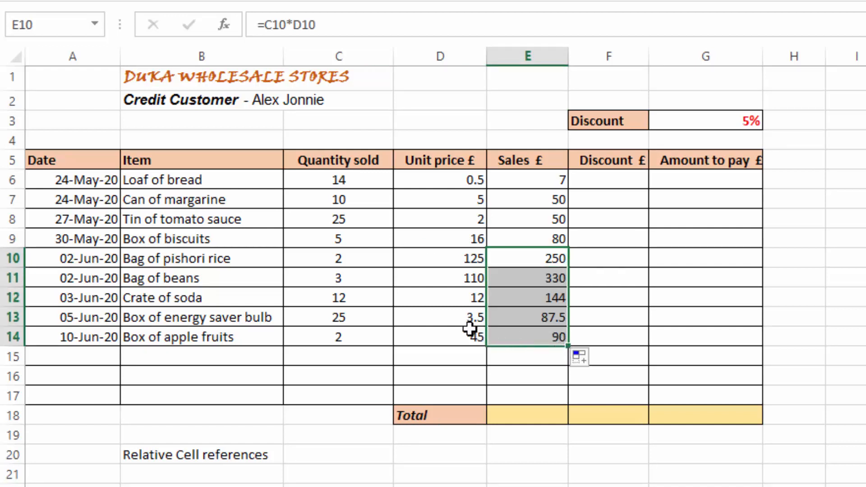
click(722, 316)
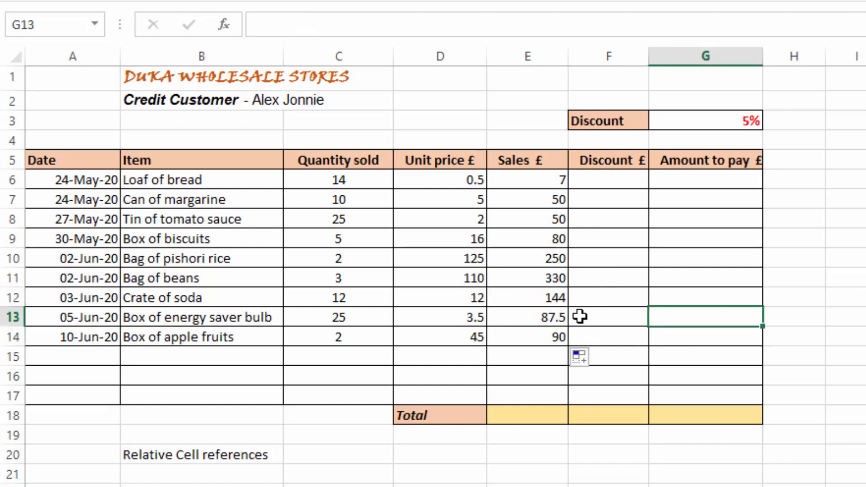
- Check the copied sales in rows 14 and 13 against their quantities and unit prices
click(351, 342)
click(422, 339)
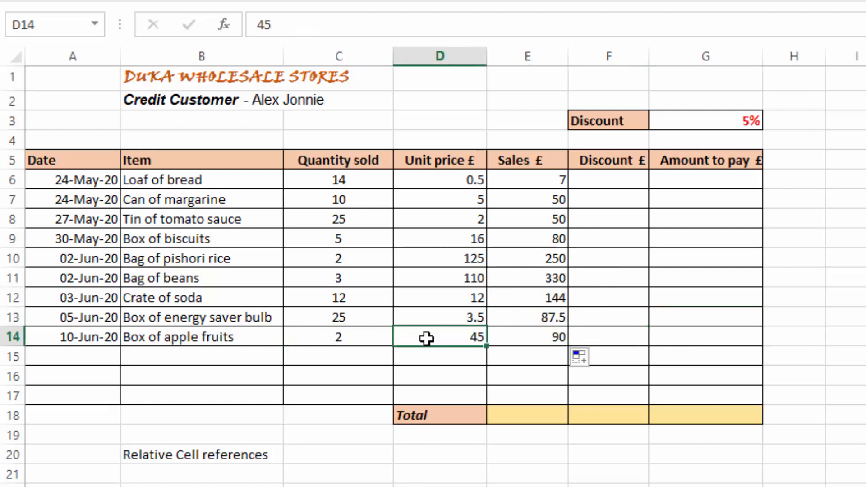
click(545, 338)
click(341, 318)
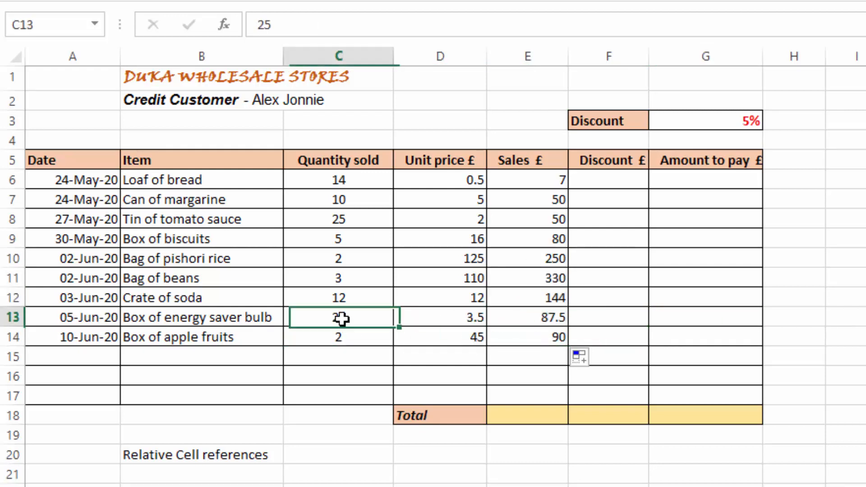
click(424, 320)
click(545, 316)
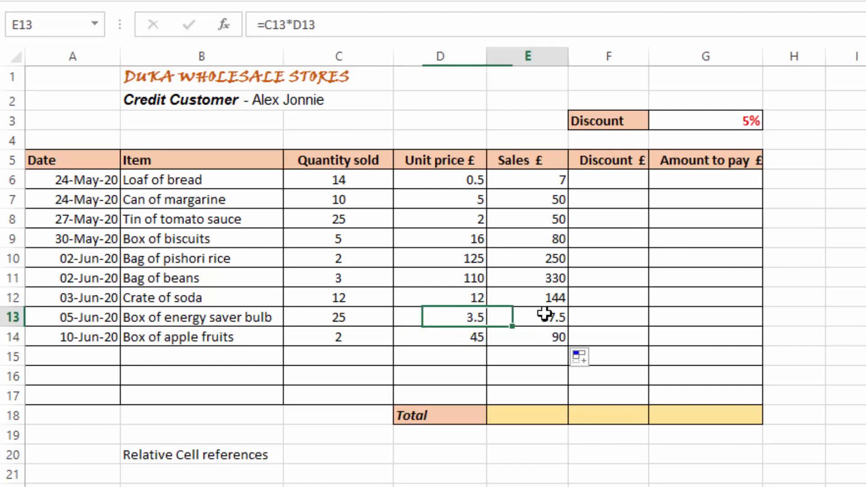
- Delete the "Relative Cell references" label from cell B20
click(149, 457)
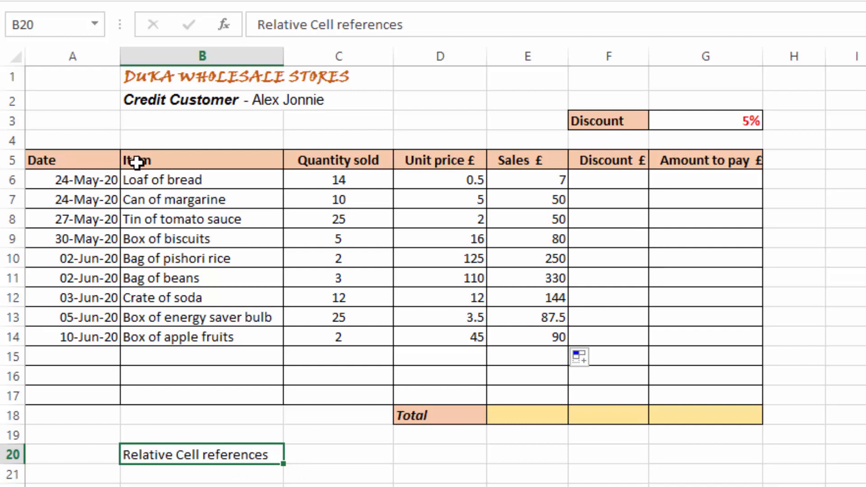
key(Delete)
click(395, 483)
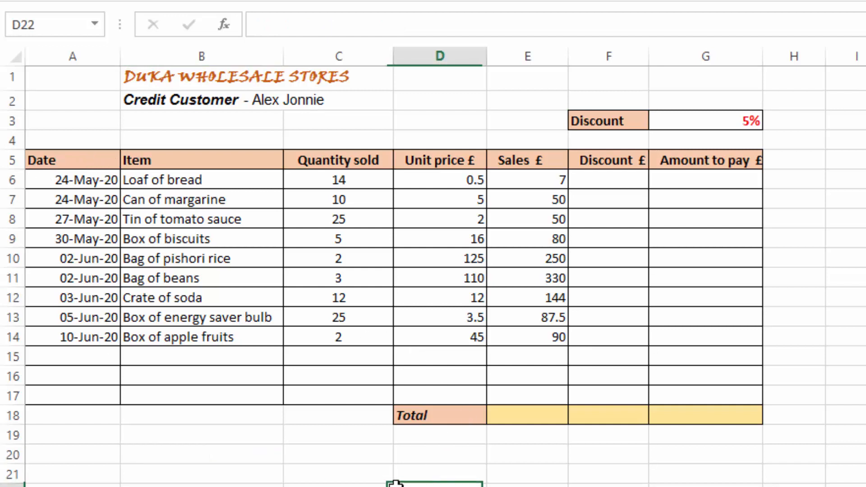
- Enter the label "Absolute Cell references" in cell B19 below the table
click(136, 437)
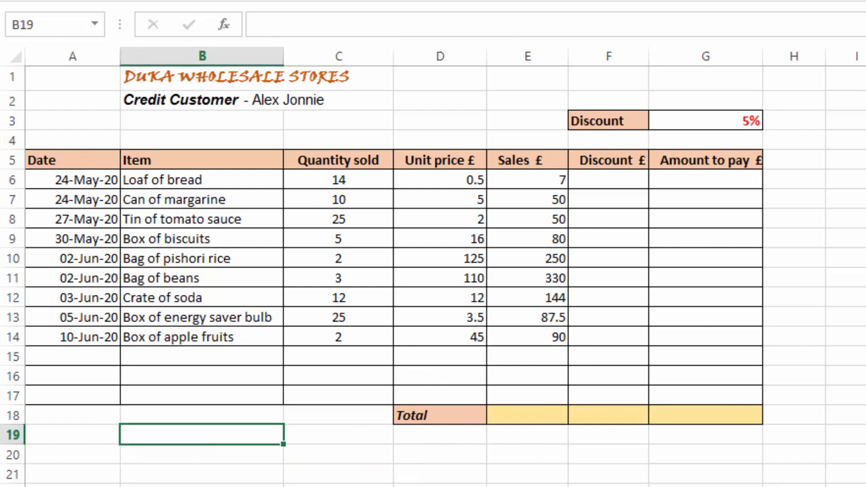
text(Absolu)
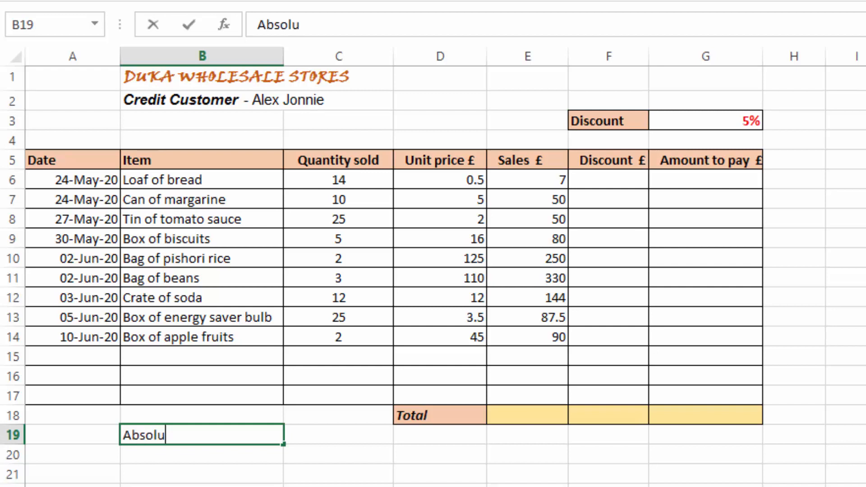
text(te Ce)
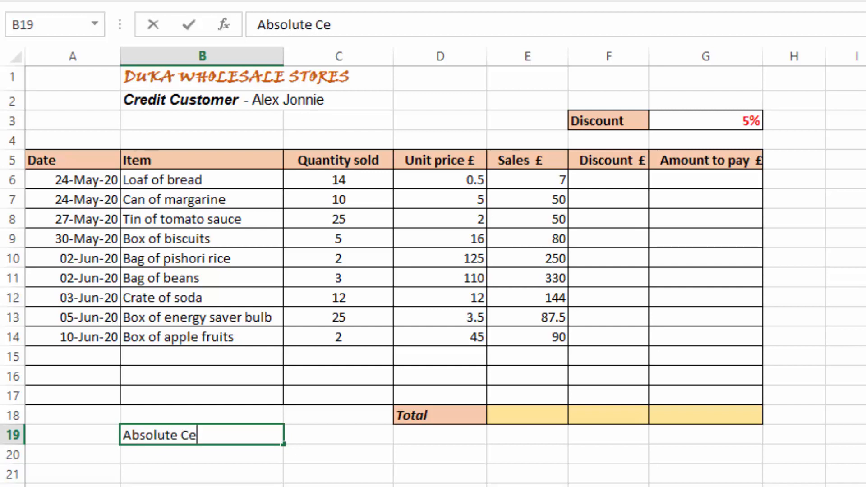
text(ll refere)
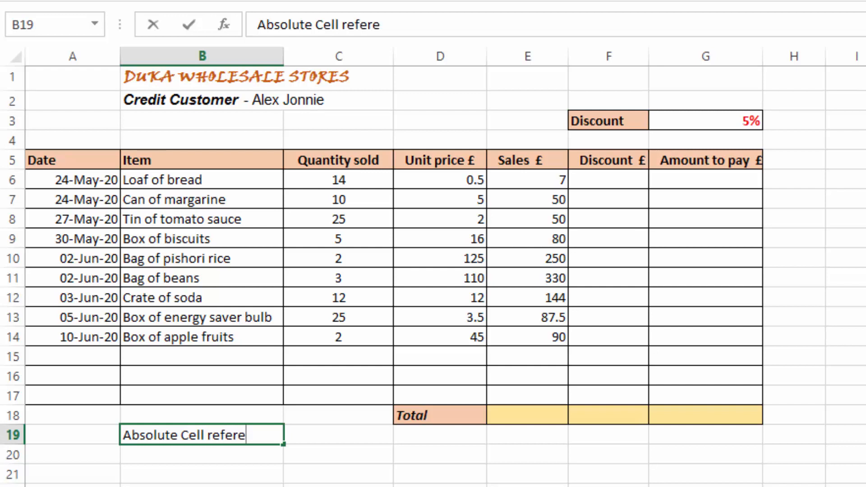
text(nces)
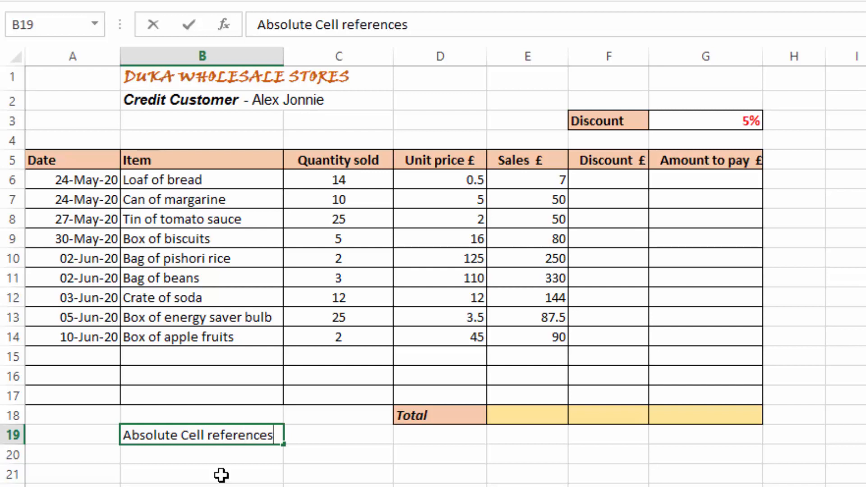
click(312, 486)
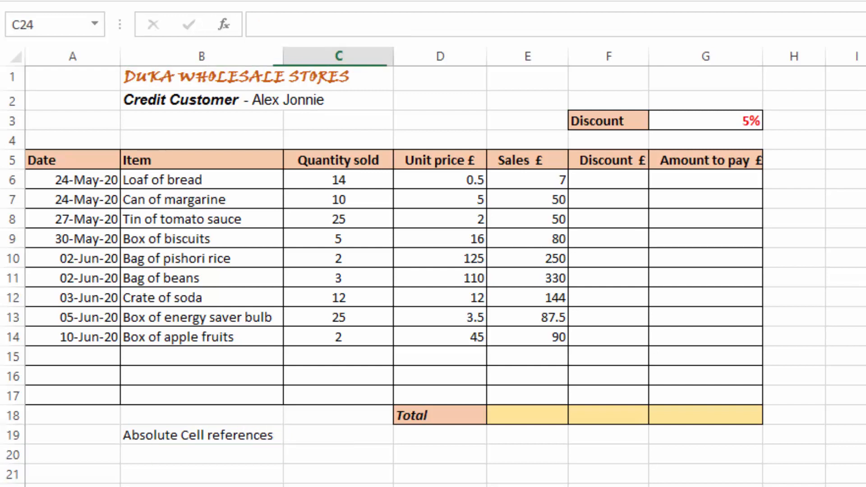
click(183, 444)
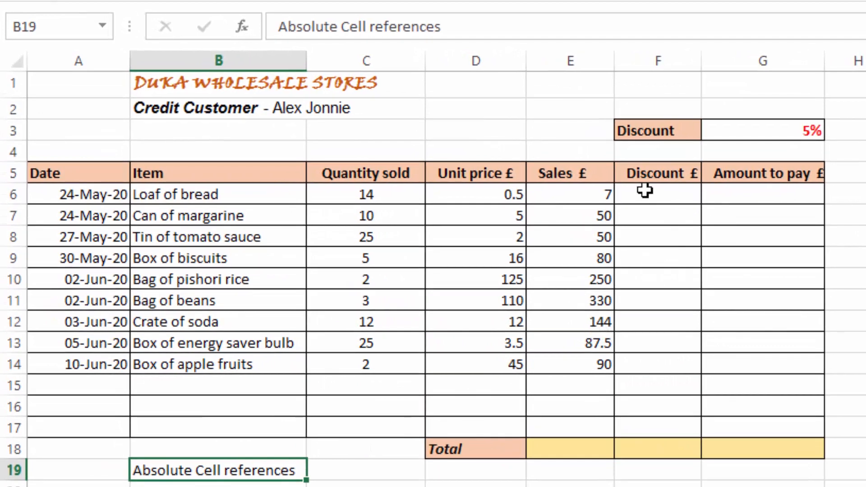
- Review the discount rate in G3, the credit customer heading in B2, and the sales and discount cells for the loaf of bread
click(649, 195)
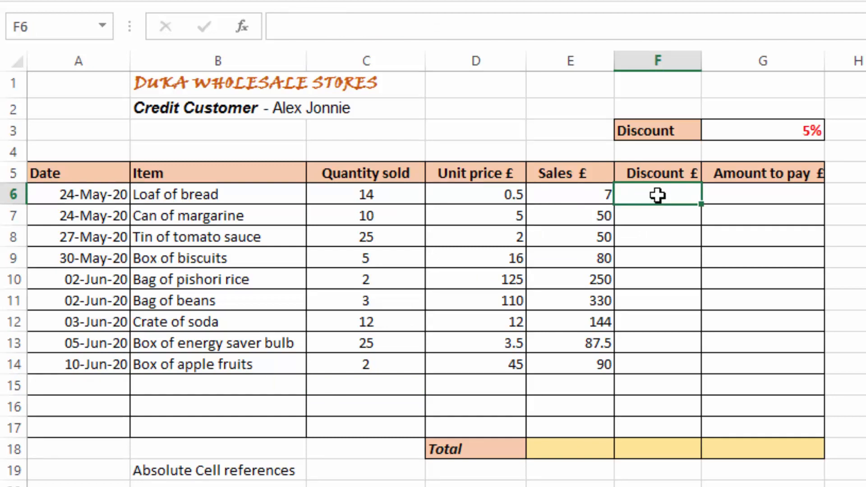
click(788, 131)
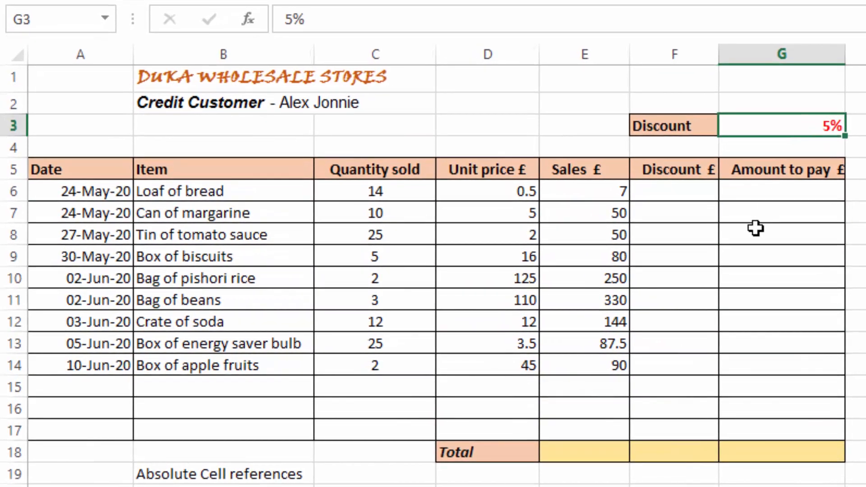
click(667, 212)
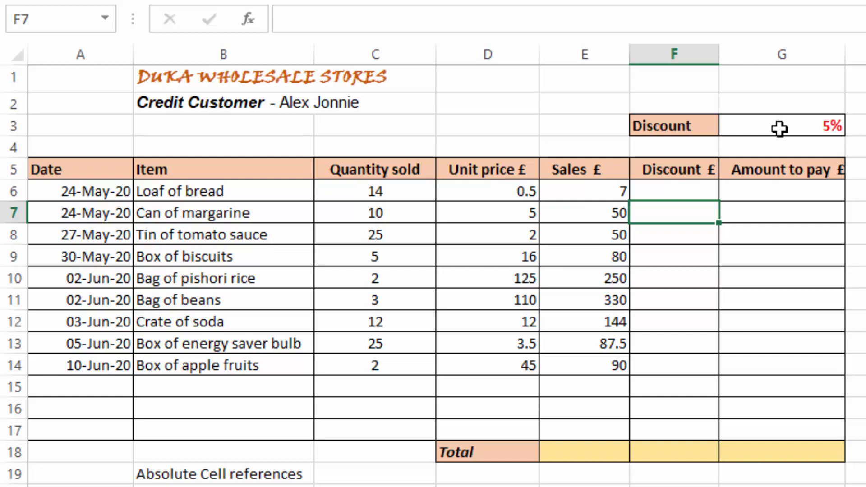
click(272, 102)
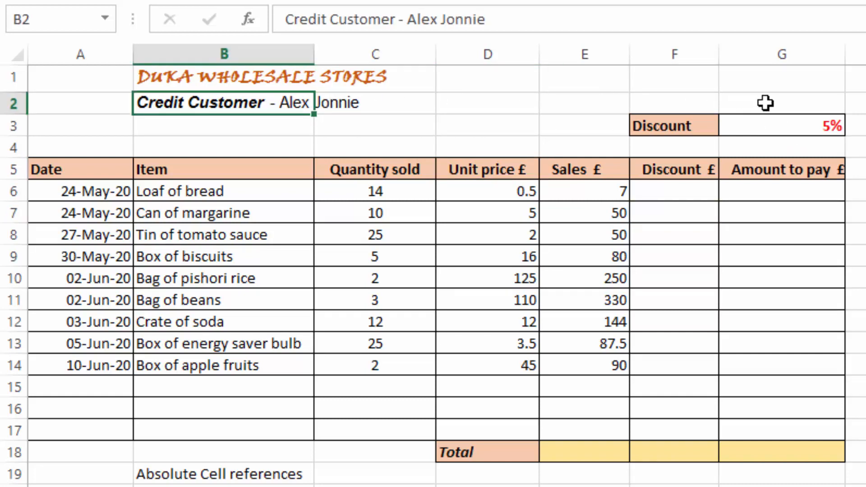
click(776, 130)
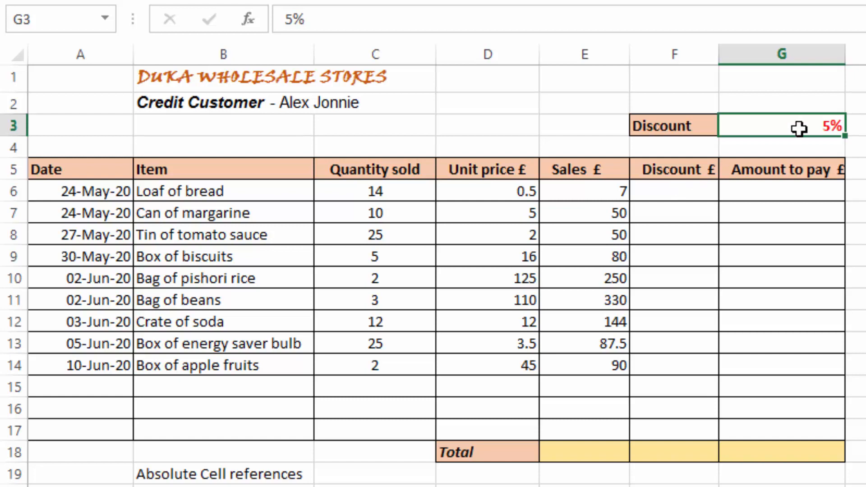
click(674, 193)
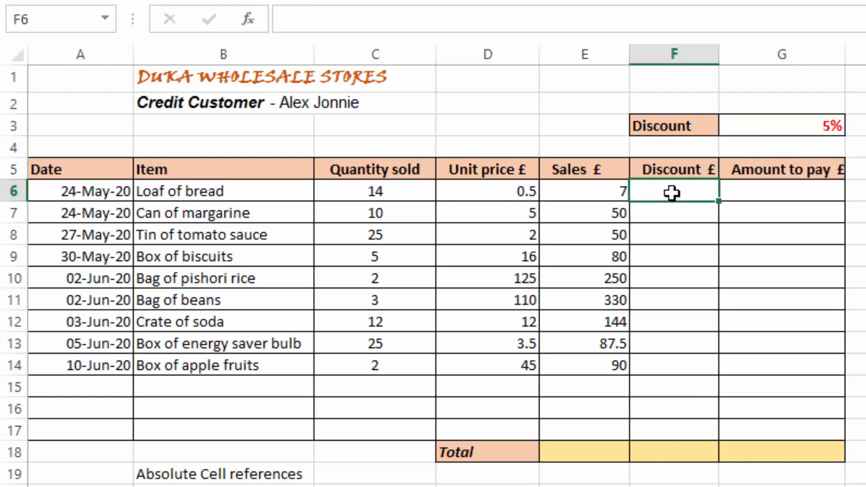
click(599, 192)
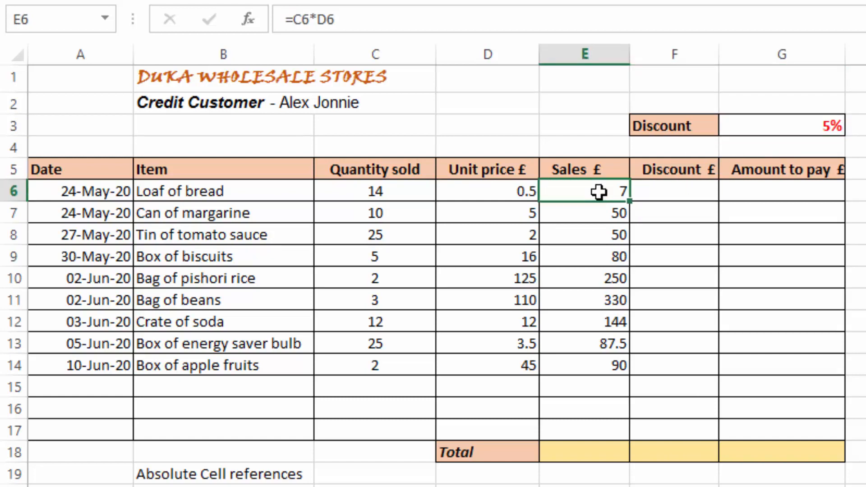
- Calculate the loaf of bread's discount in cell F6 with the formula =E6*G3, and reselect the cell to check it
click(674, 192)
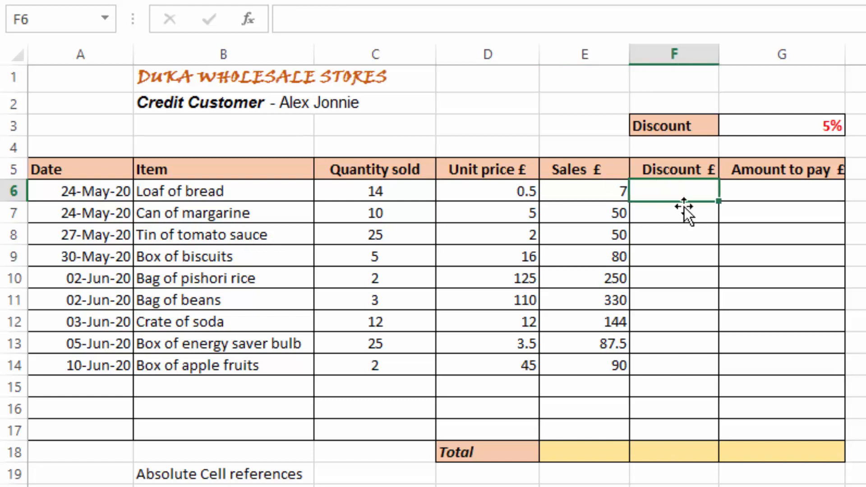
text(=)
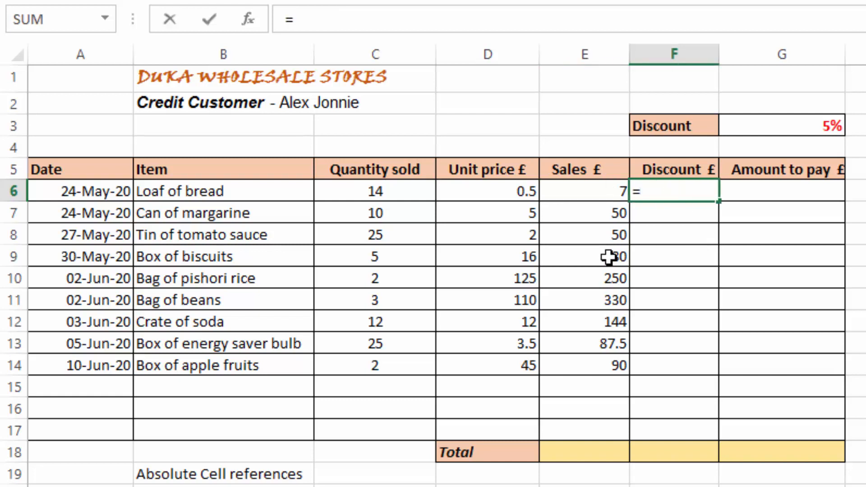
click(582, 194)
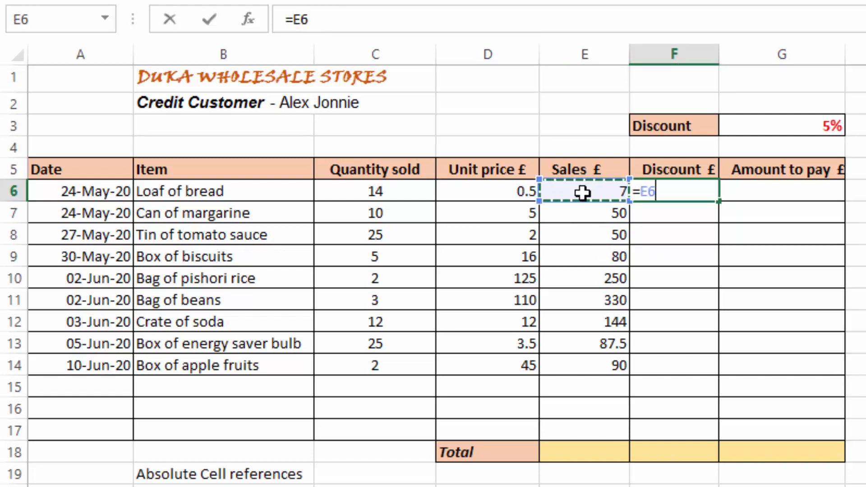
text(*)
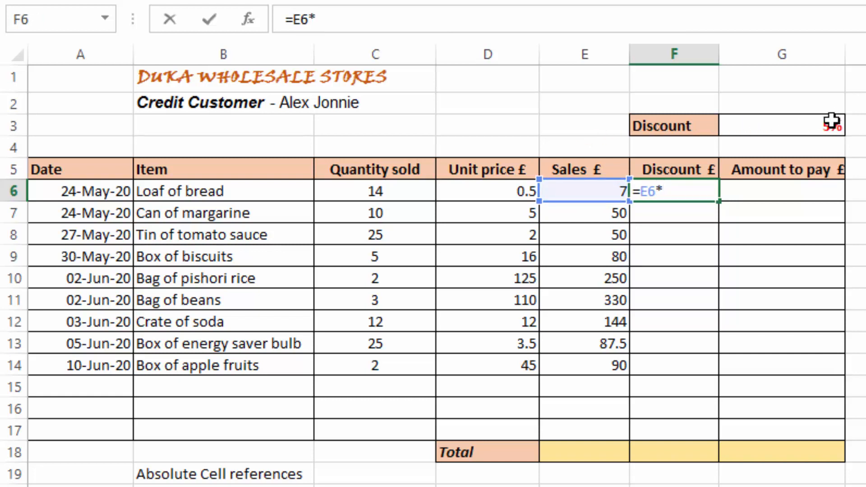
click(806, 126)
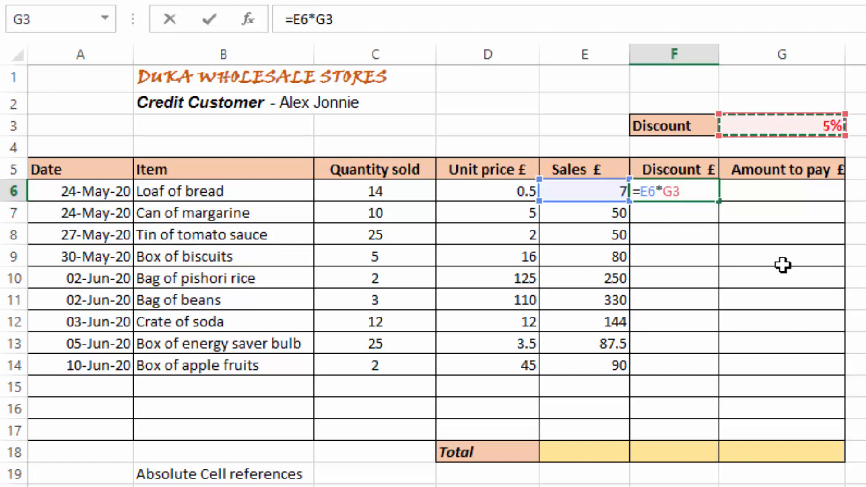
key(Return)
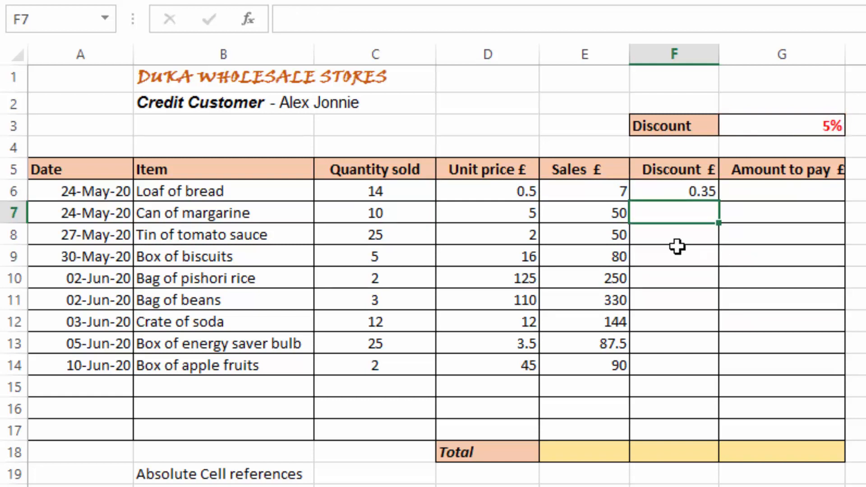
click(678, 193)
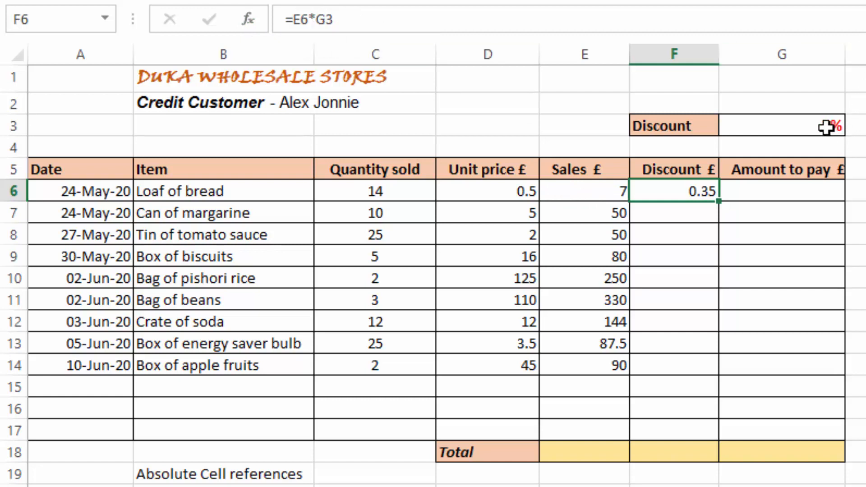
- Fill the loaf of bread's discount formula from F6 down to the box of apple fruits in F14
click(682, 214)
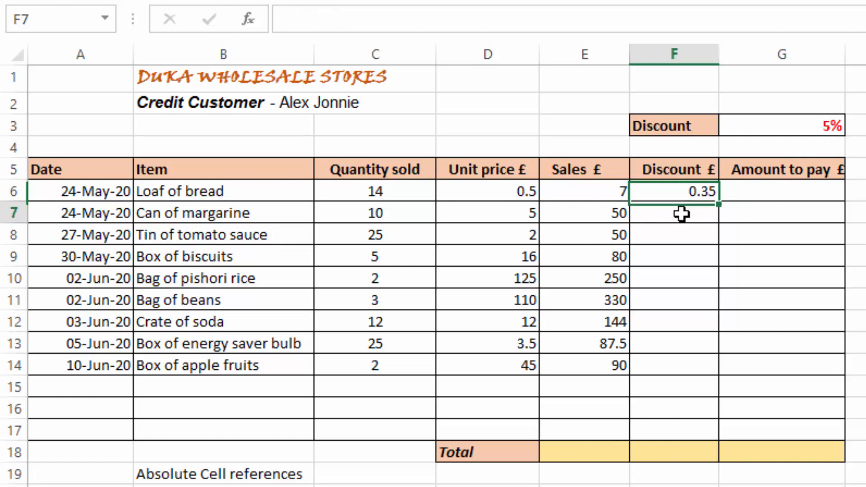
click(695, 191)
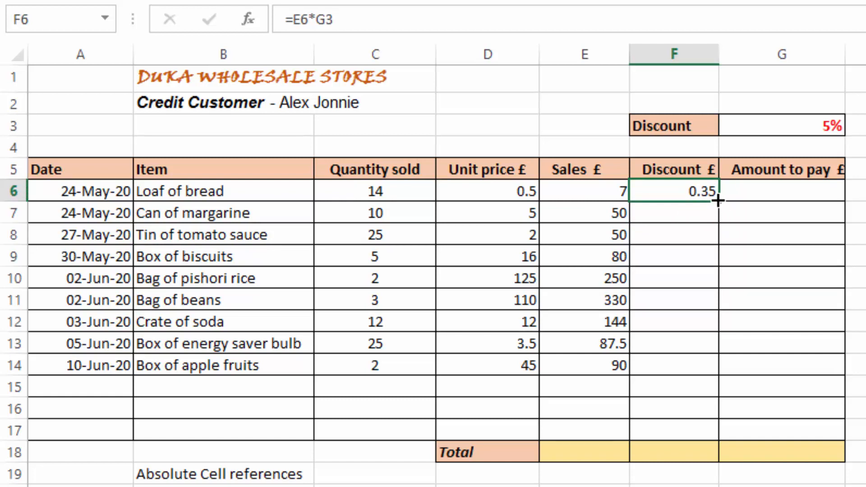
drag(718, 202, 716, 374)
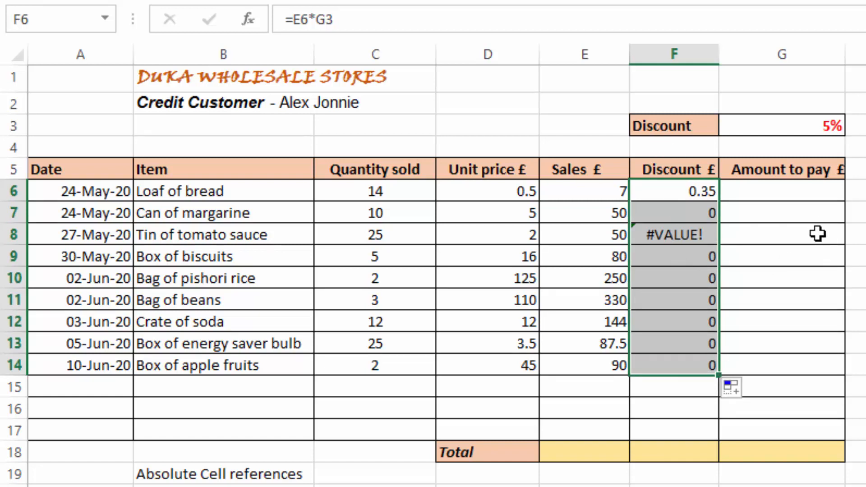
click(864, 215)
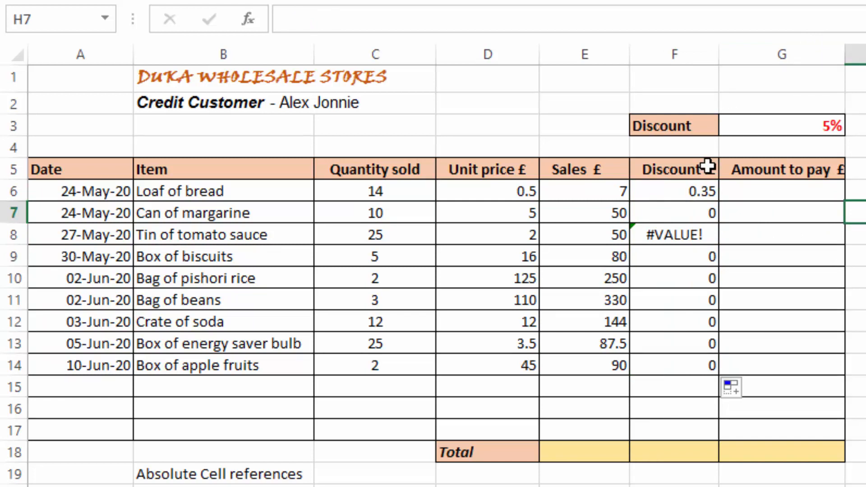
- Examine the copied discount formulas in F7 and F8 together with the cells they reference, G4 and G5
click(677, 213)
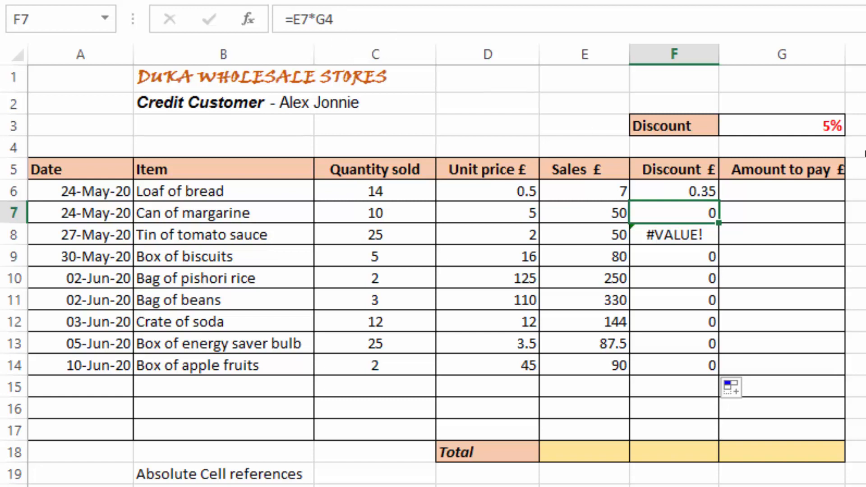
click(784, 147)
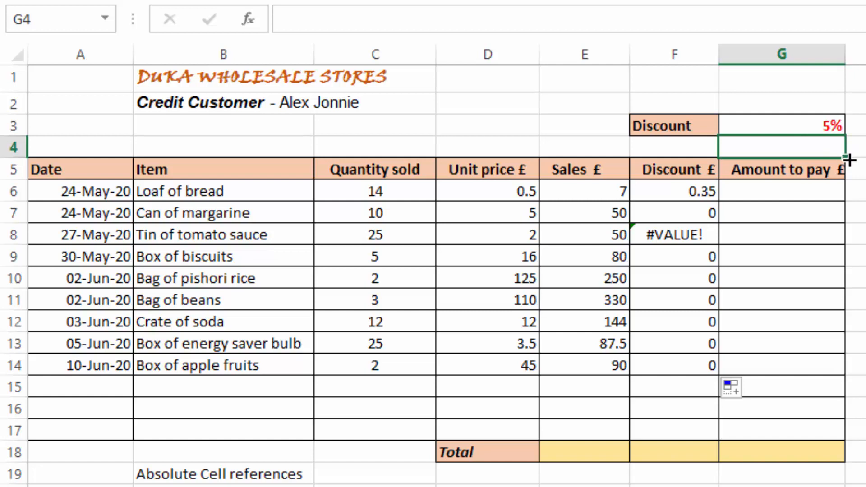
click(688, 232)
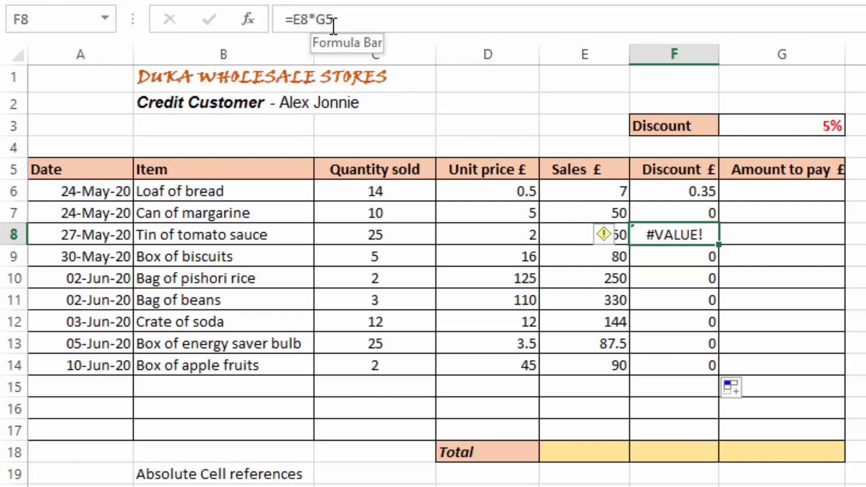
click(806, 170)
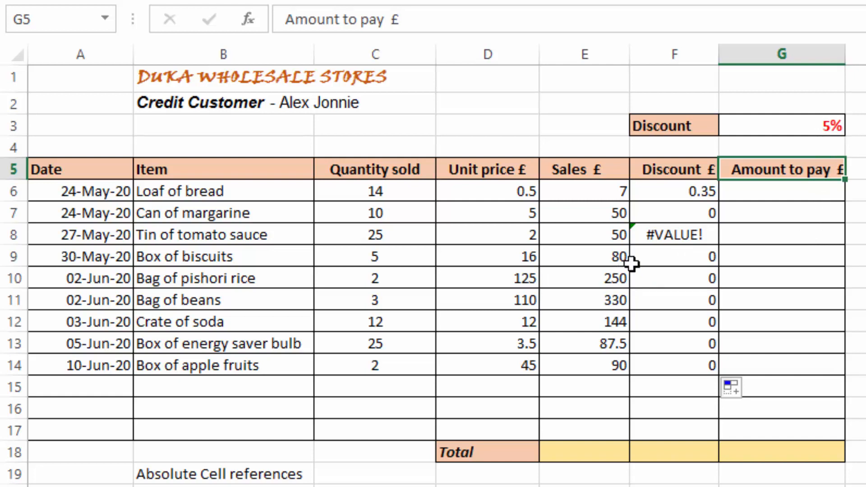
- Clear the copied discount formulas from cells F7 to F14
click(691, 210)
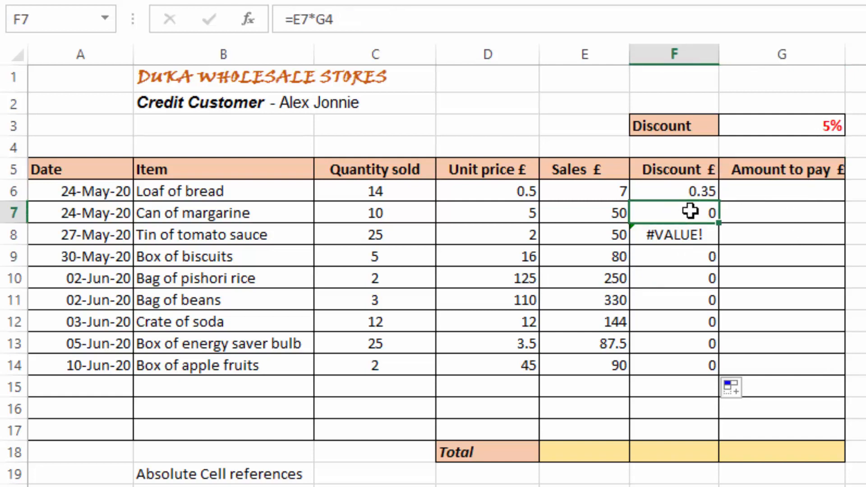
drag(691, 212, 687, 370)
key(Delete)
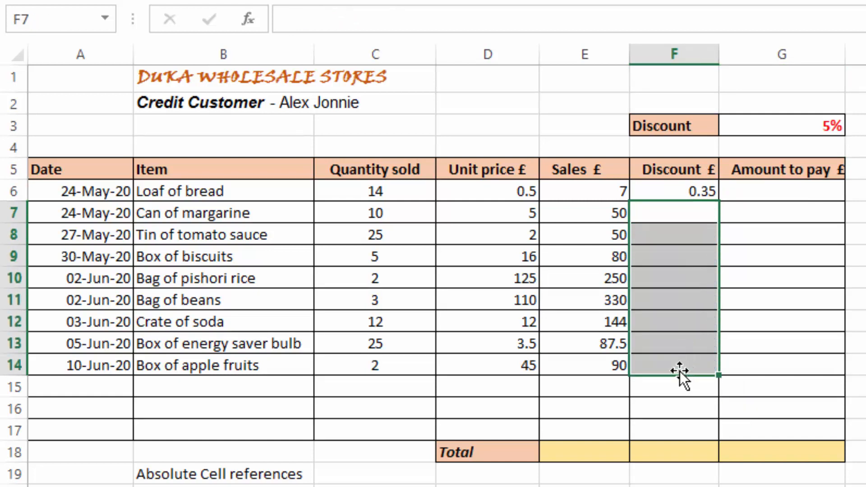
- Review the label in B19, the loaf of bread's discount formula in F6 and the discount rate in G3
click(180, 469)
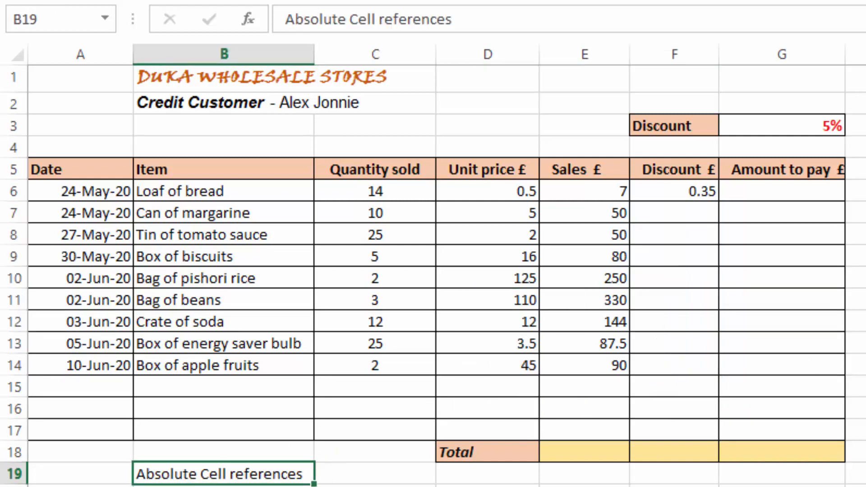
click(865, 147)
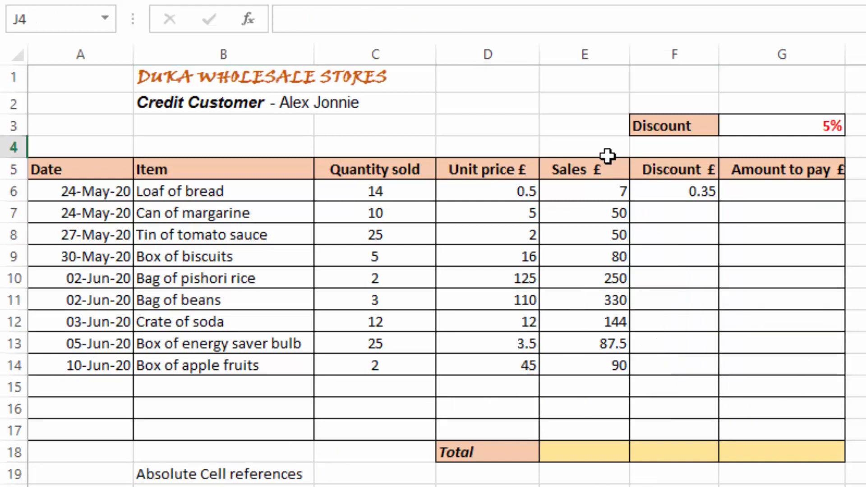
click(688, 190)
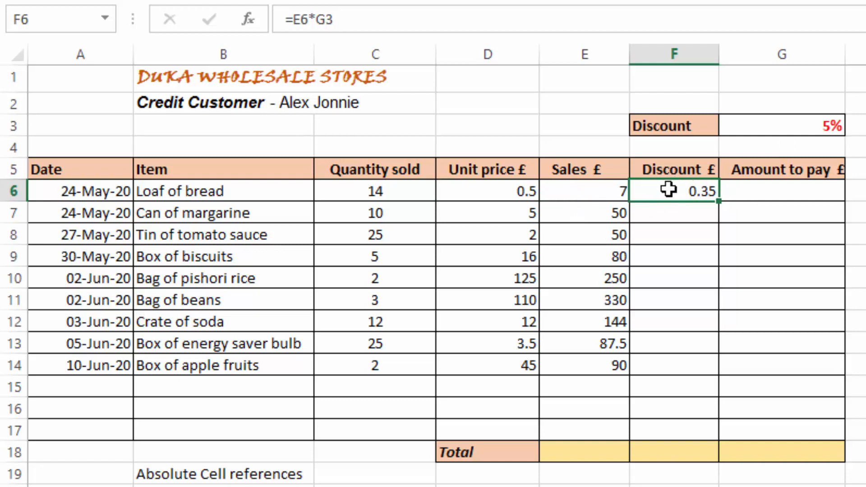
click(803, 125)
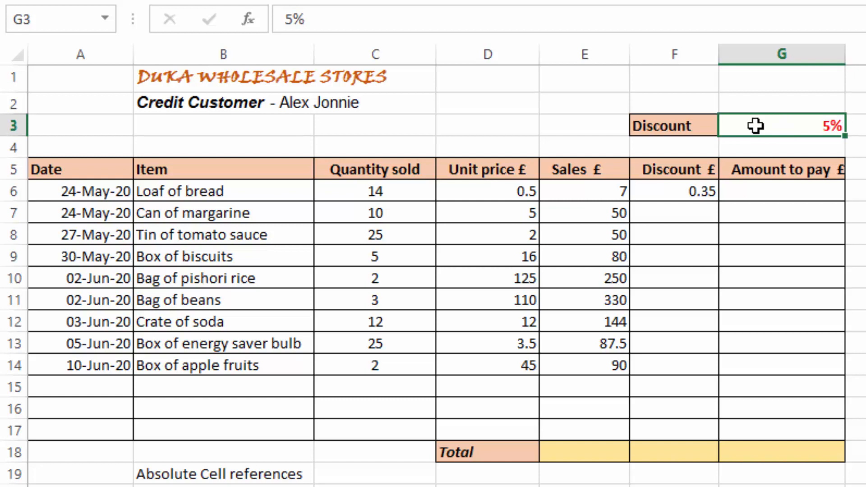
- Clear the loaf of bread's discount in F6, re-enter it as =E6*G3, and reselect the cell
click(674, 192)
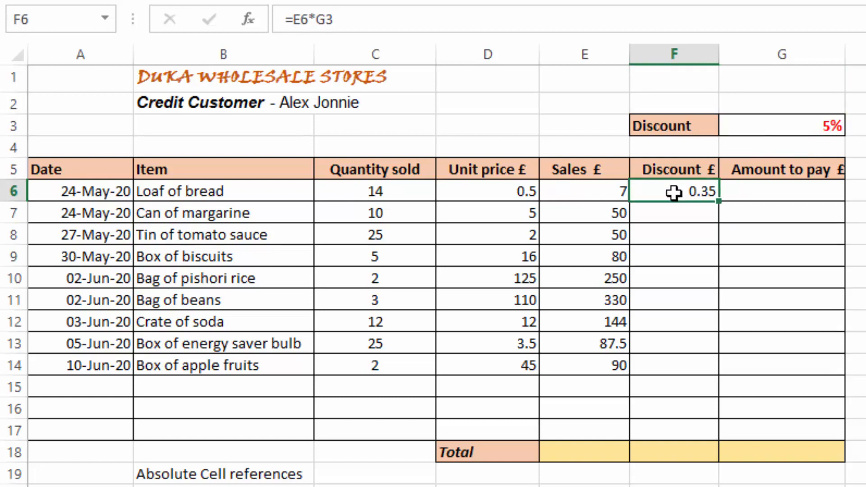
key(Delete)
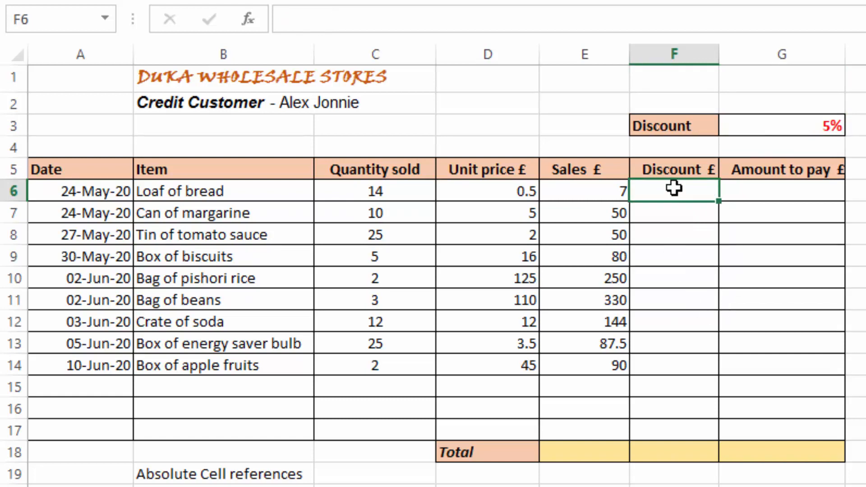
text(=)
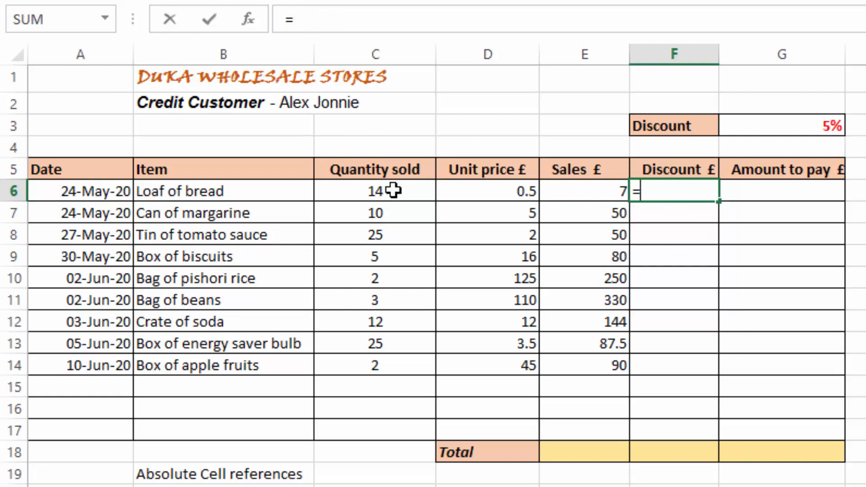
click(565, 188)
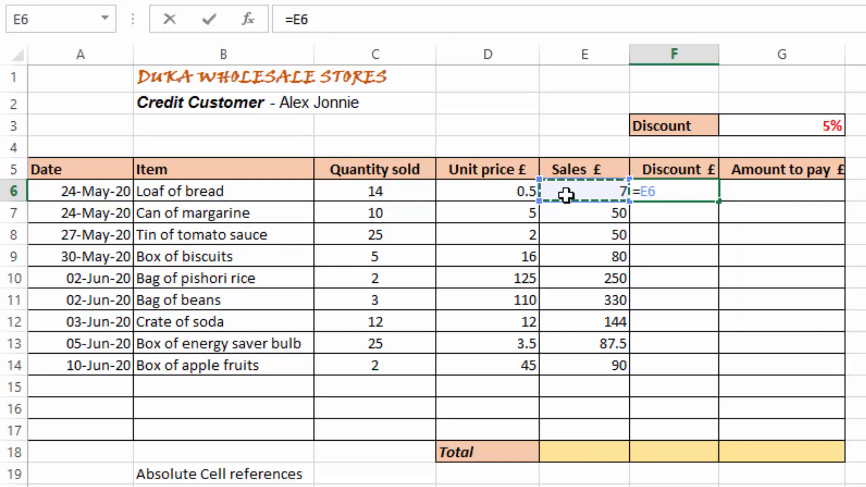
text(*)
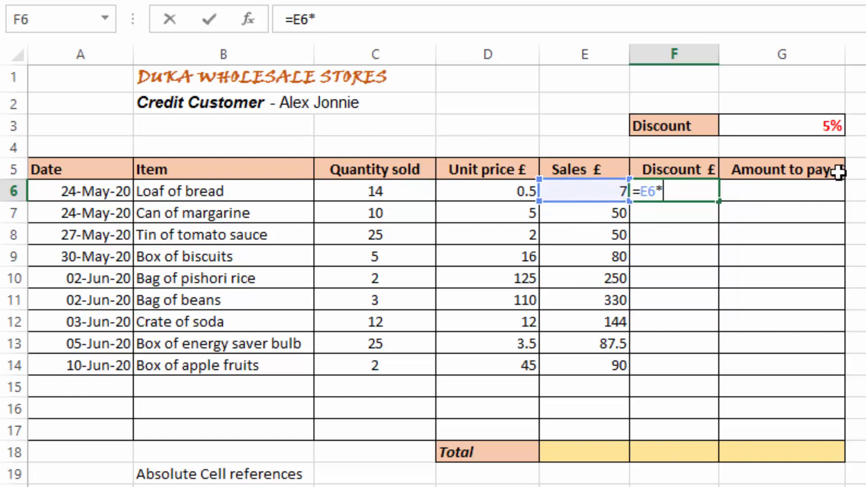
click(798, 126)
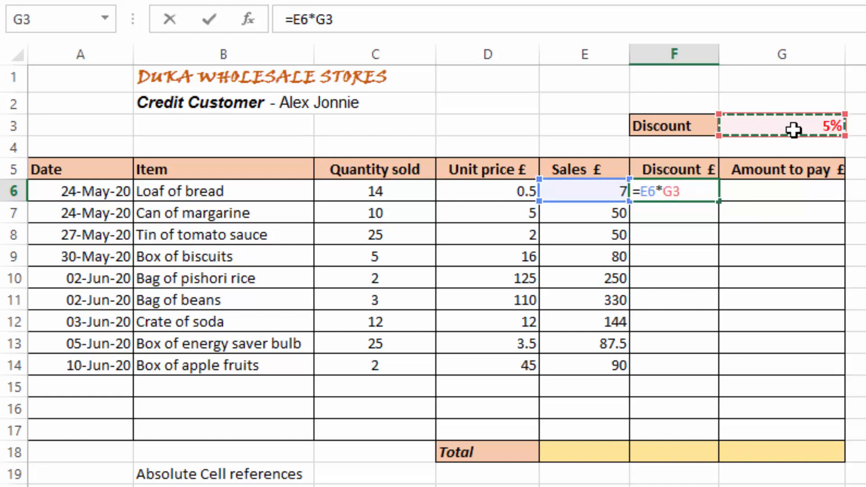
key(Return)
click(666, 193)
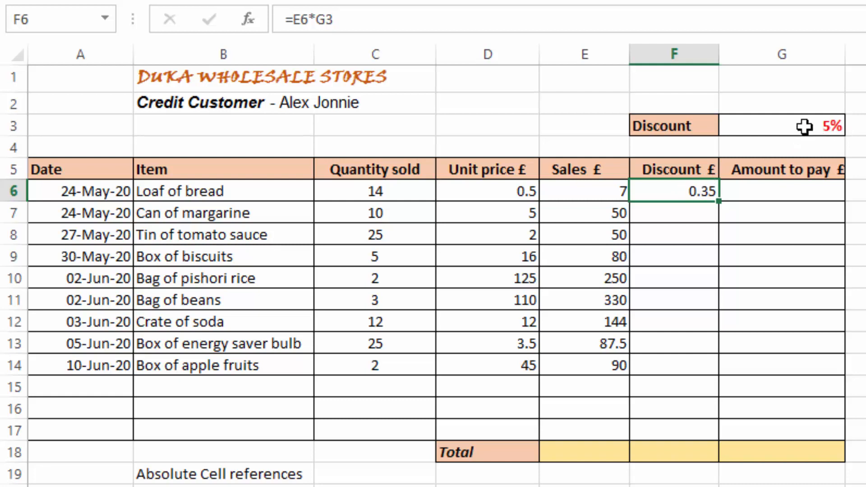
- Make the discount rate reference in F6 absolute so that the formula reads =E6*$G$3
click(320, 19)
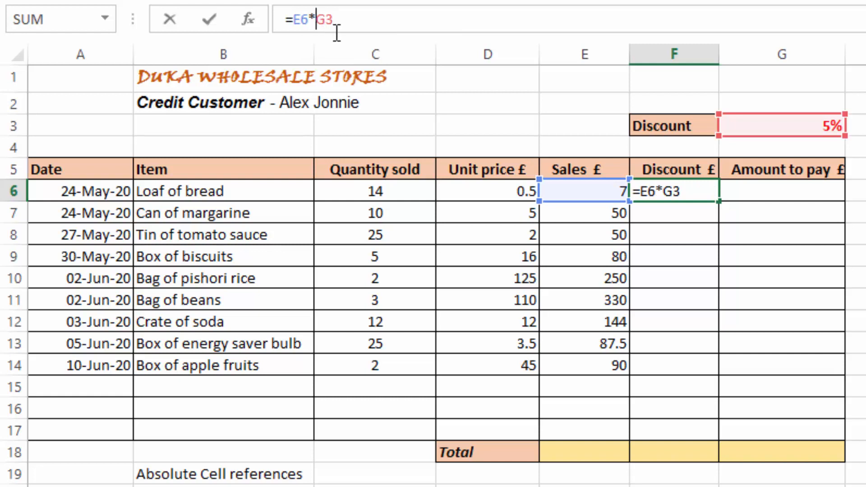
text($)
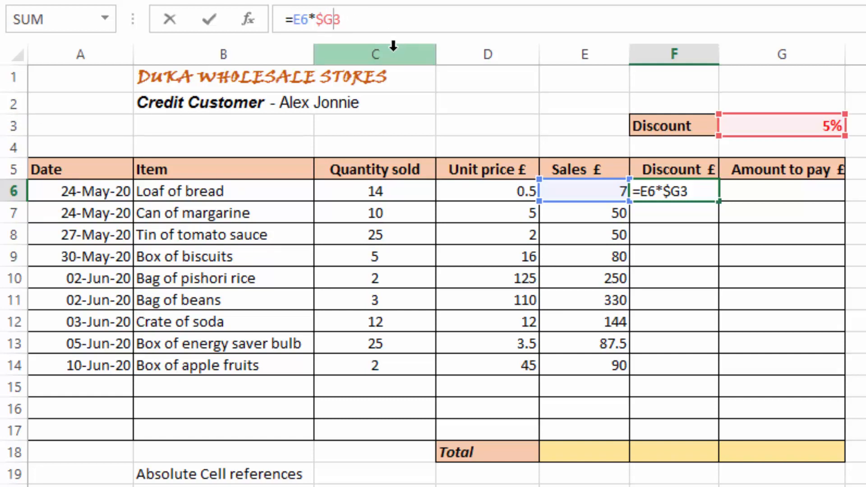
text($)
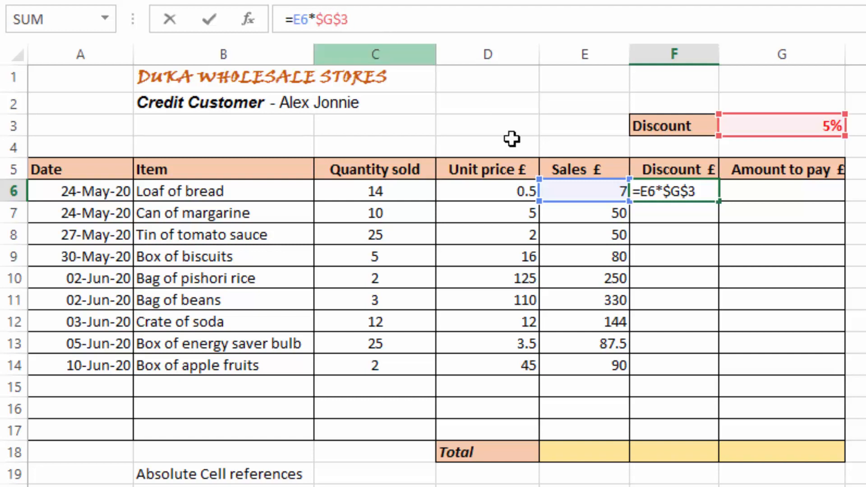
key(Return)
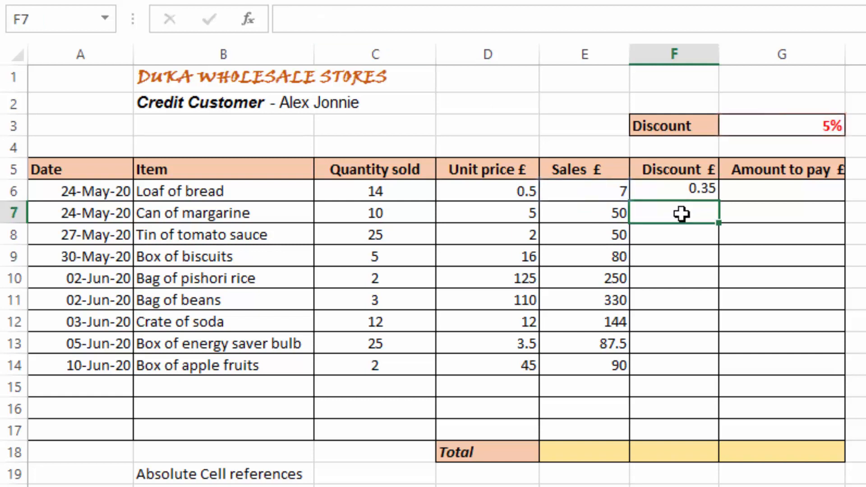
- Fill the absolute-reference discount formula from F6 down to F14
click(688, 190)
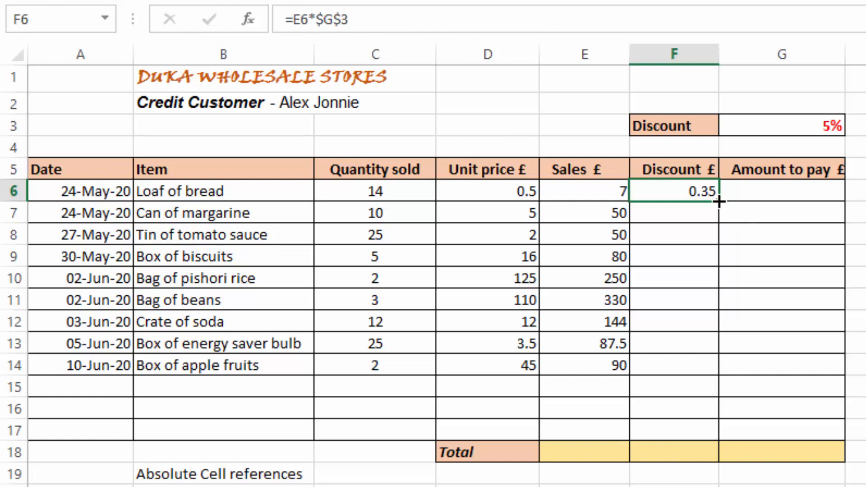
drag(720, 203, 720, 376)
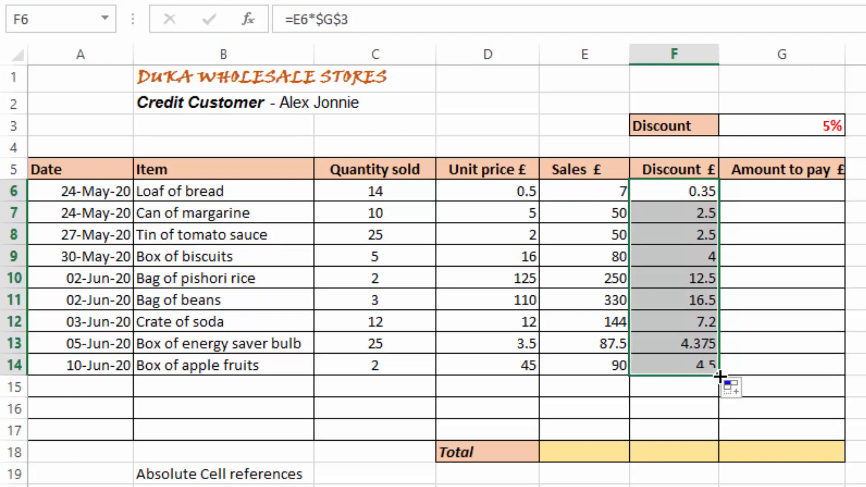
click(837, 238)
- Check the copied discount formulas for the can of margarine, tin of tomato sauce and box of apple fruits
click(693, 214)
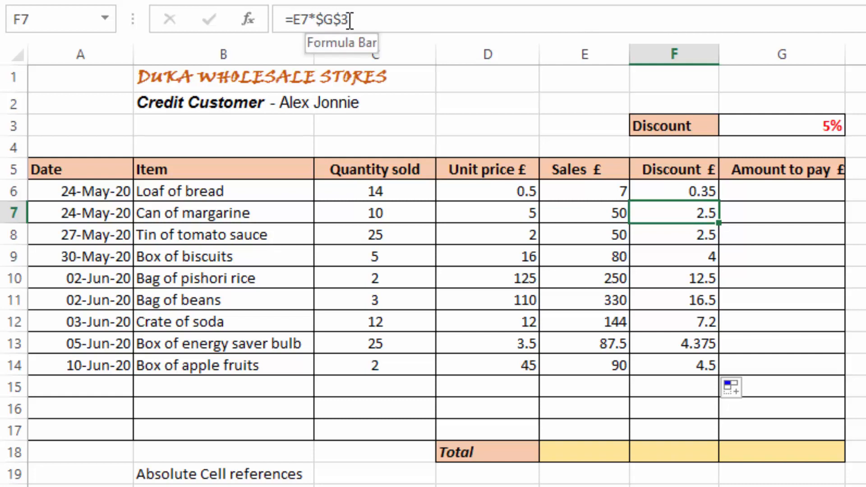
click(695, 233)
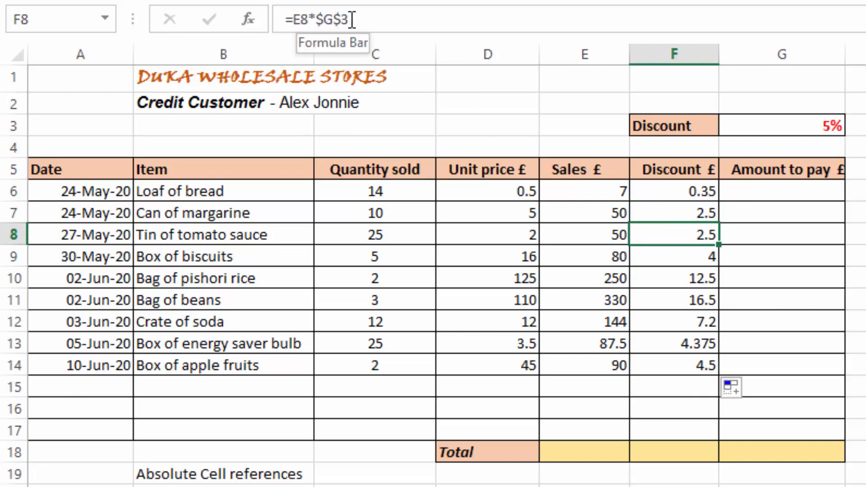
click(664, 365)
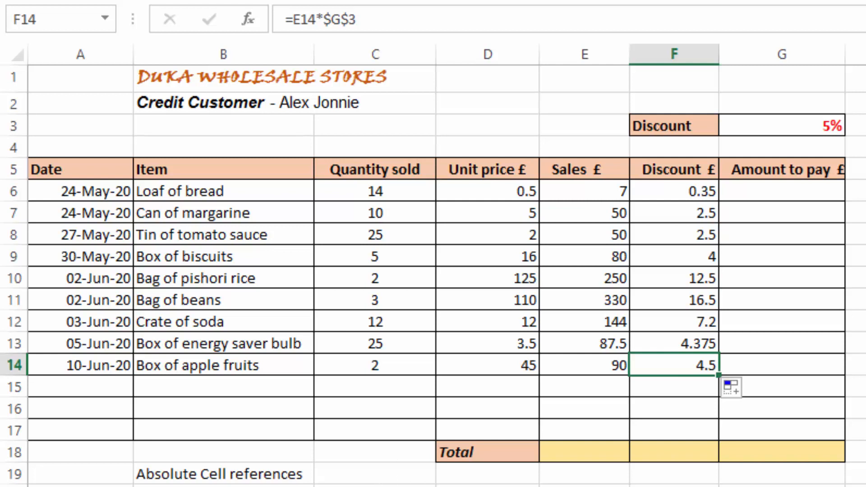
click(865, 235)
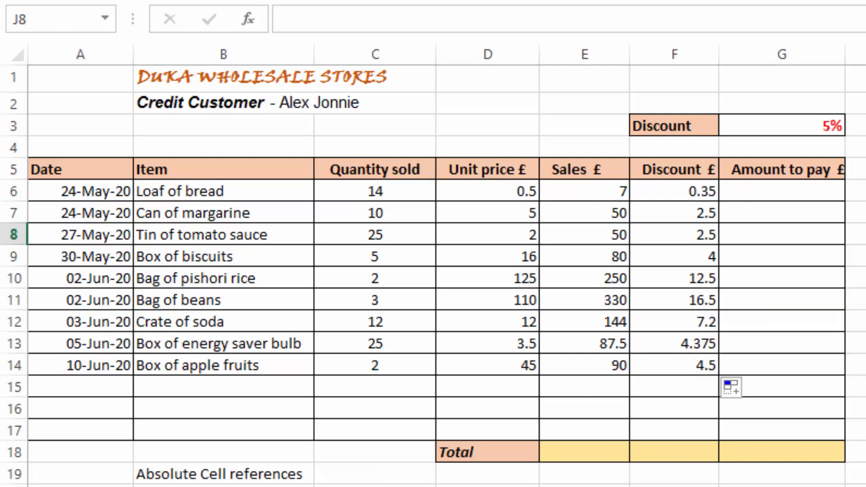
- Review the loaf of bread's sales in E6 and discount in F6, and select its amount to pay cell, G6
click(770, 190)
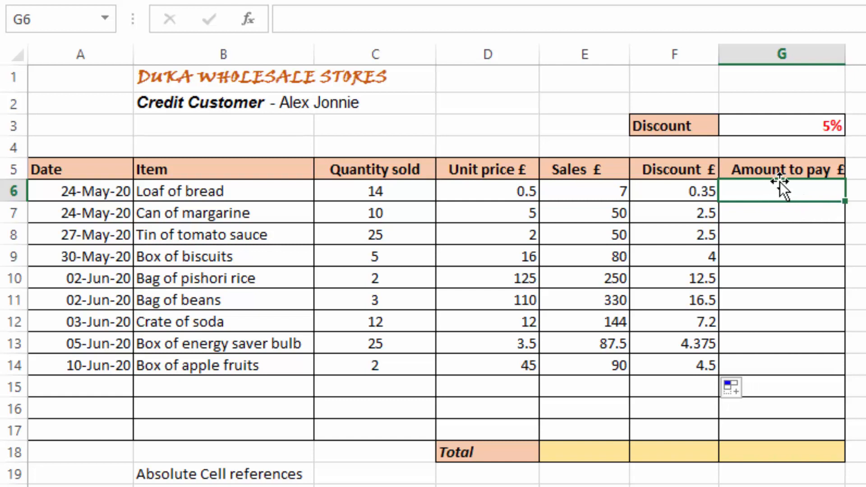
click(590, 190)
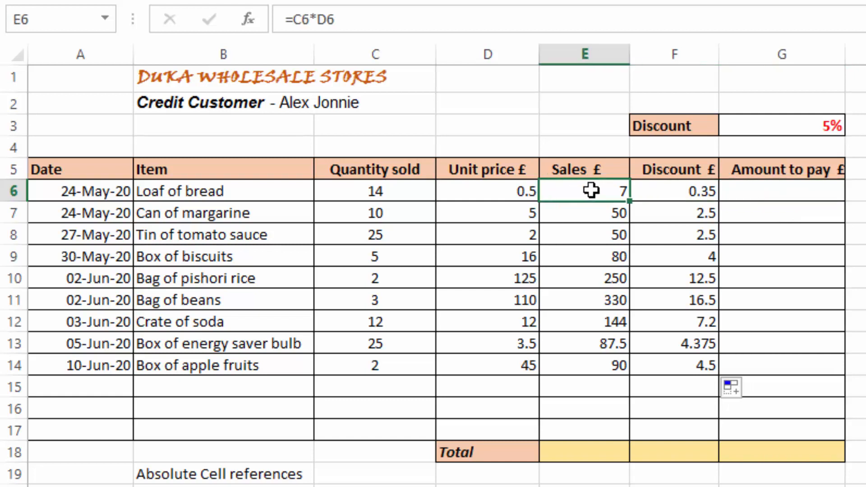
click(675, 190)
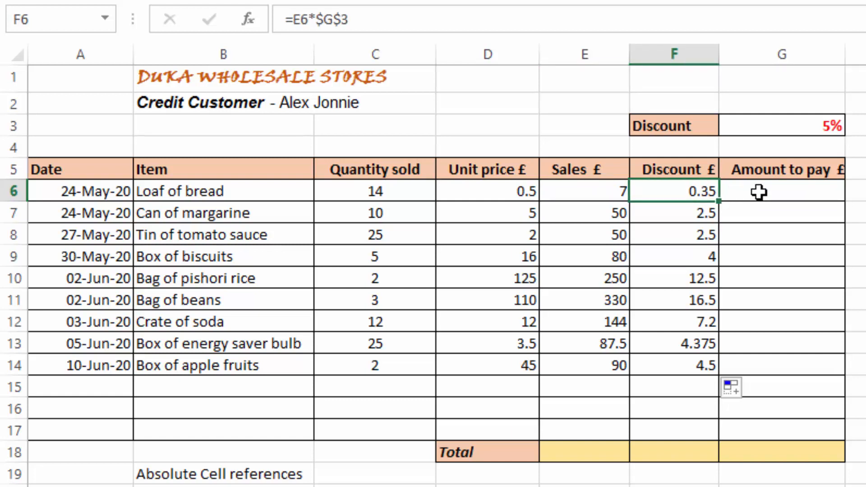
click(744, 194)
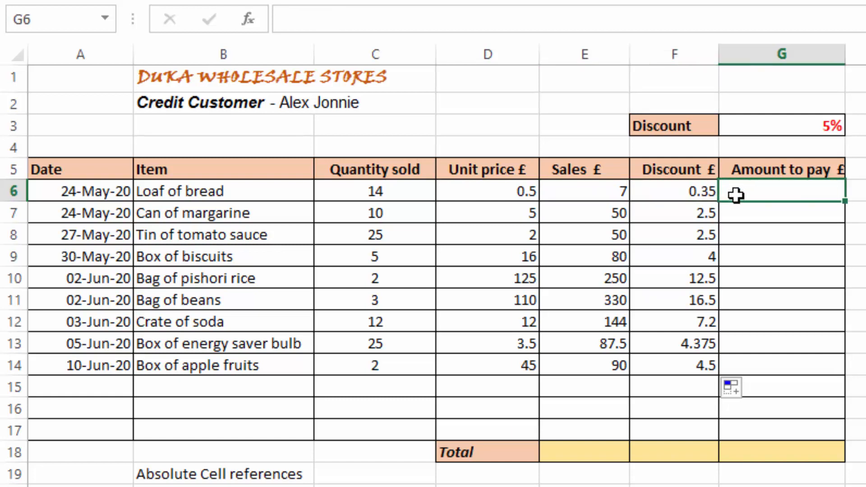
- Calculate the loaf of bread's amount to pay in G6 with the formula =E6-F6
text(=)
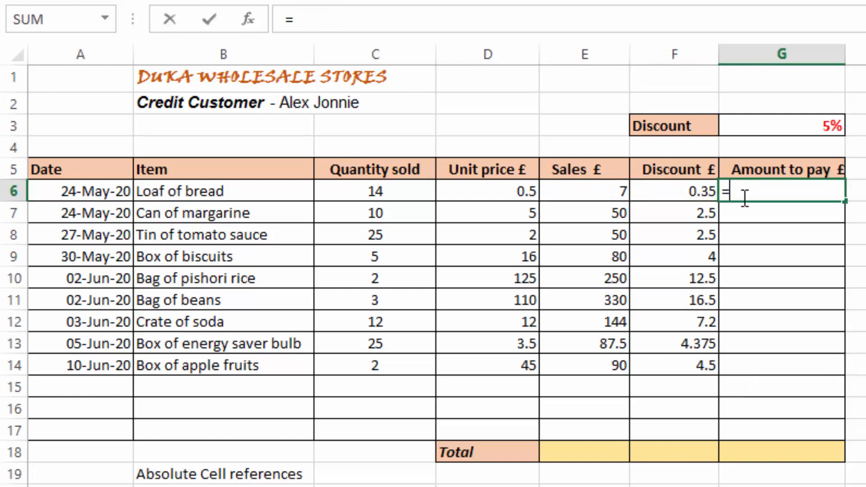
click(606, 192)
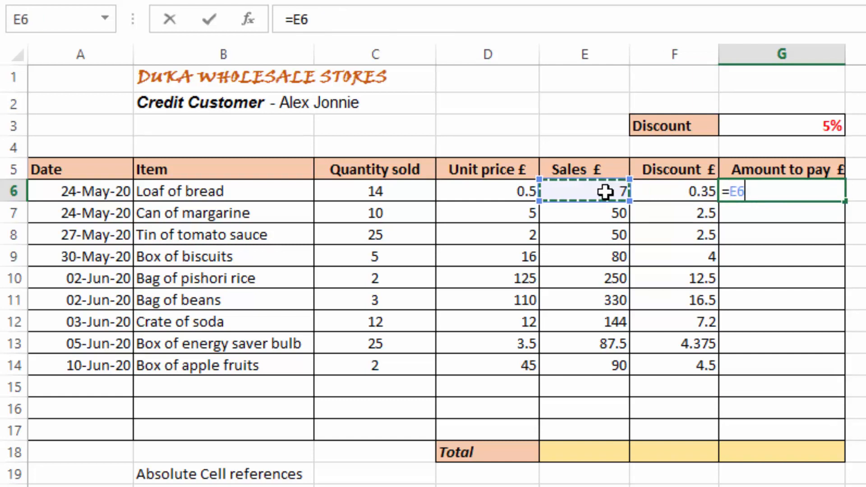
text(-)
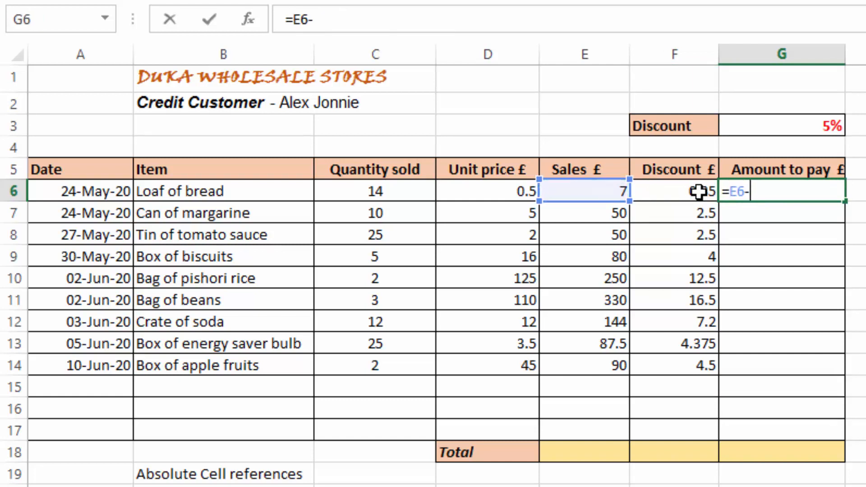
click(661, 192)
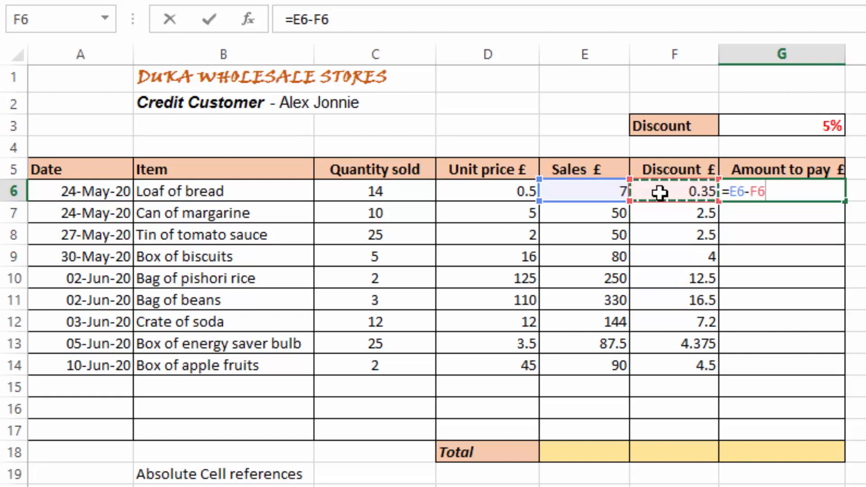
key(Return)
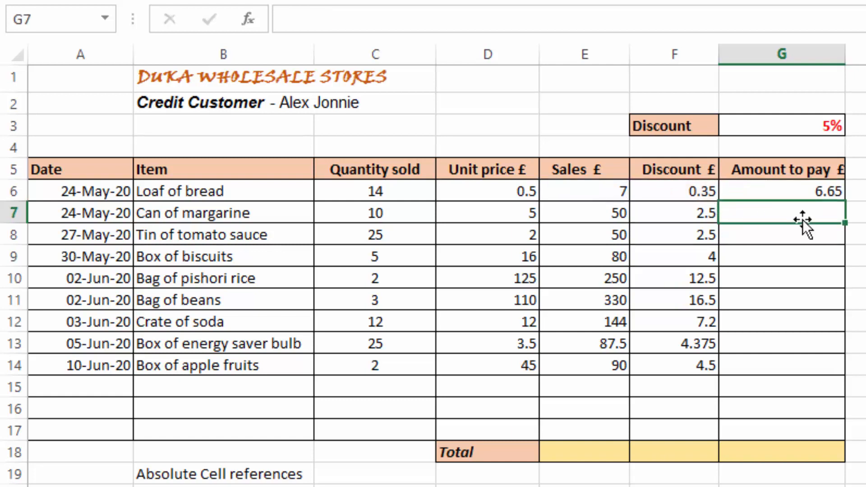
- Fill the amount to pay formula from G6 down to G14
click(777, 189)
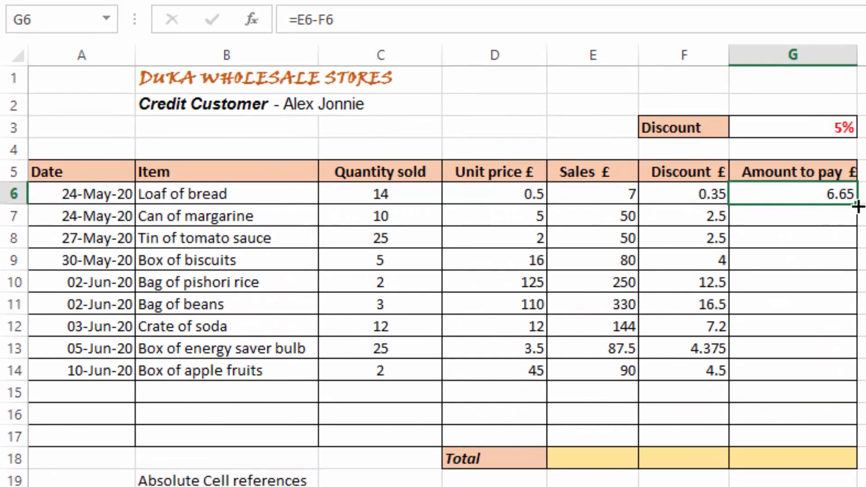
drag(858, 206, 859, 381)
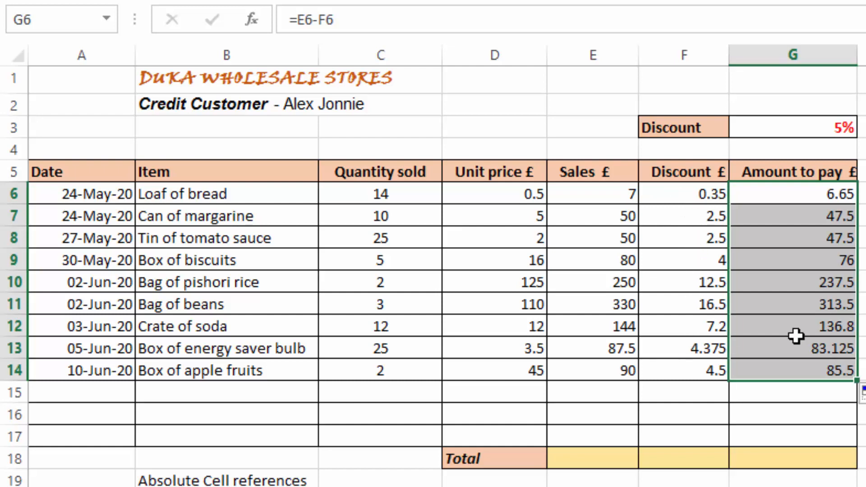
key(Right)
scroll(692, 420, down, 1)
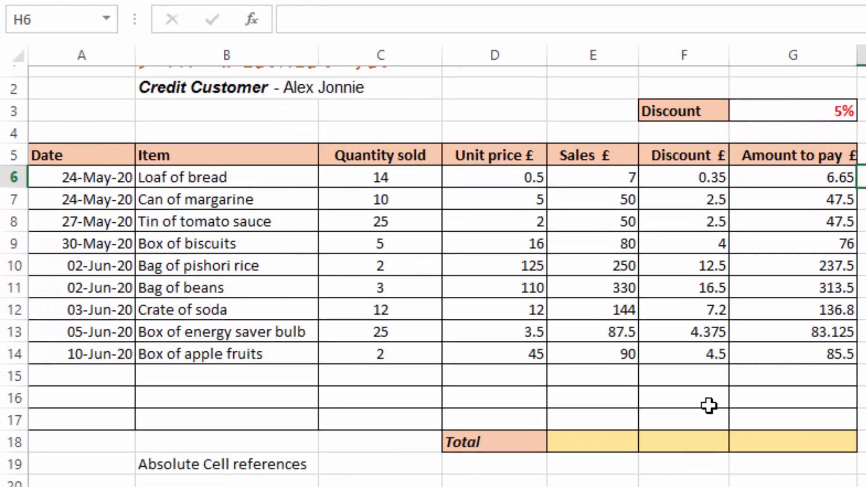
scroll(658, 406, up, 1)
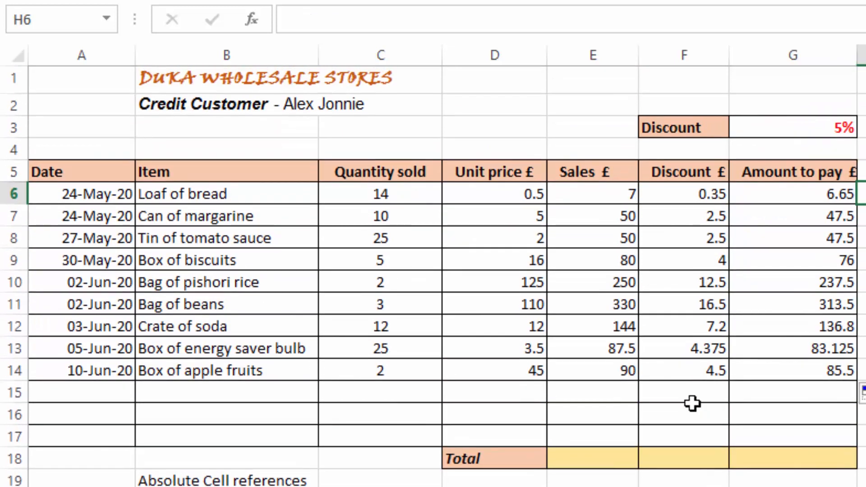
- Total the sales column in E18 with the formula =SUM(E6:E14)
click(585, 460)
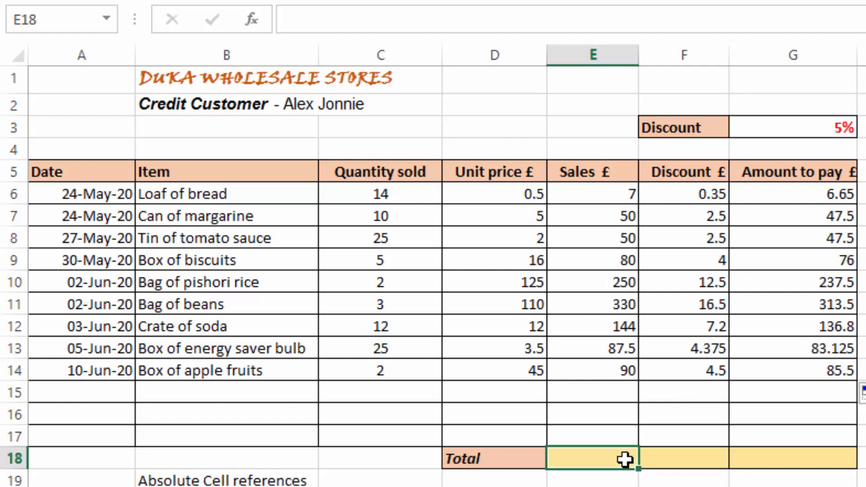
text(=)
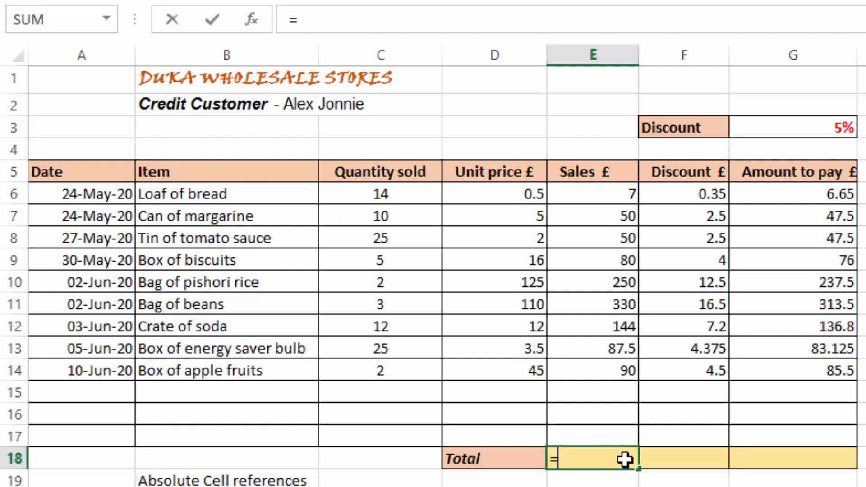
text(sum)
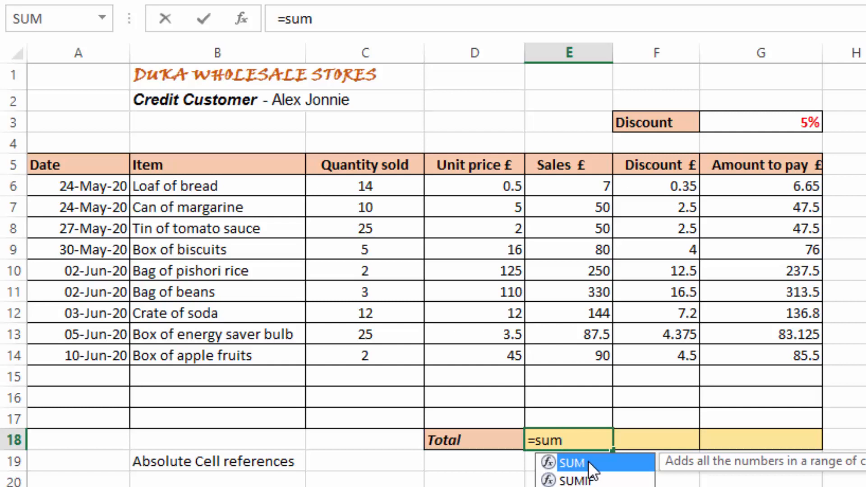
double_click(588, 461)
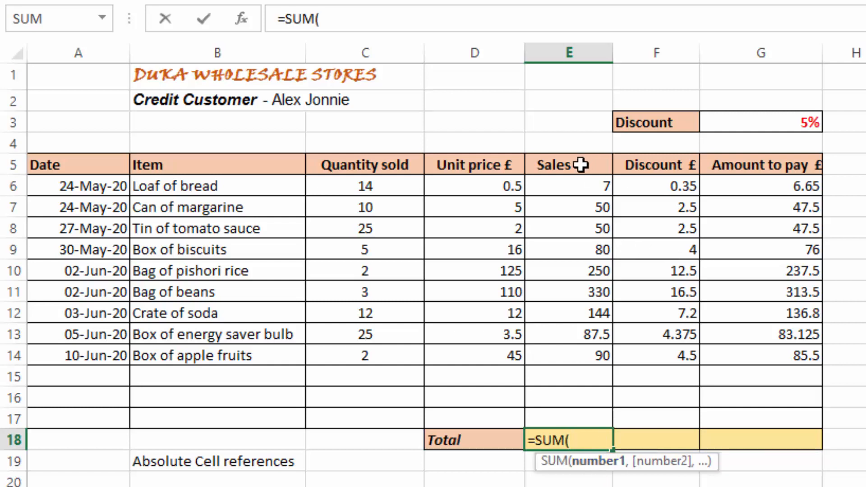
click(583, 194)
drag(583, 194, 573, 351)
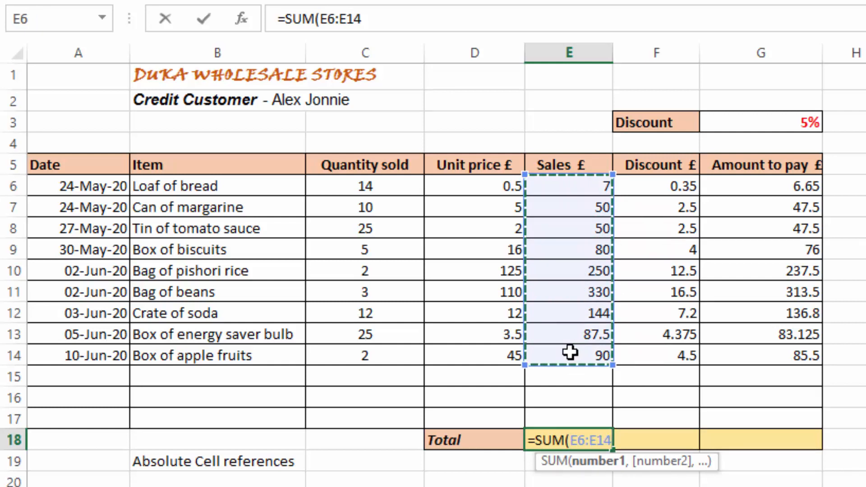
key(Return)
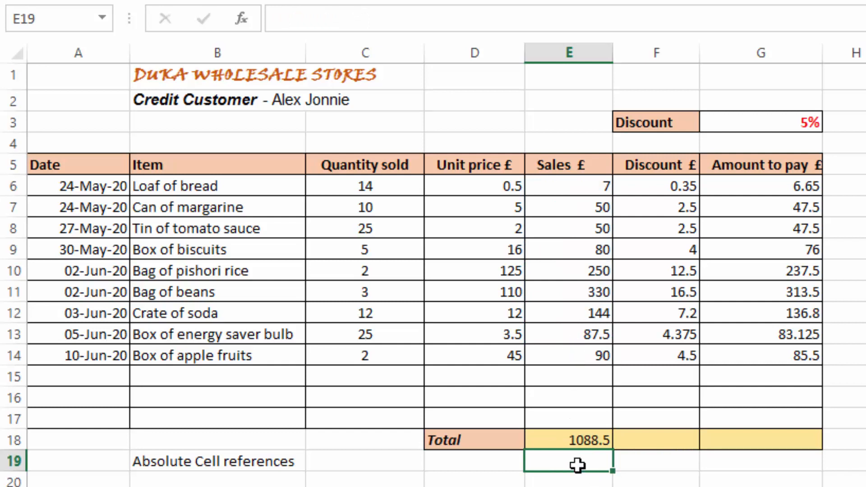
- Fill the total formula from E18 across to G18 for the discount and amount to pay columns
click(559, 441)
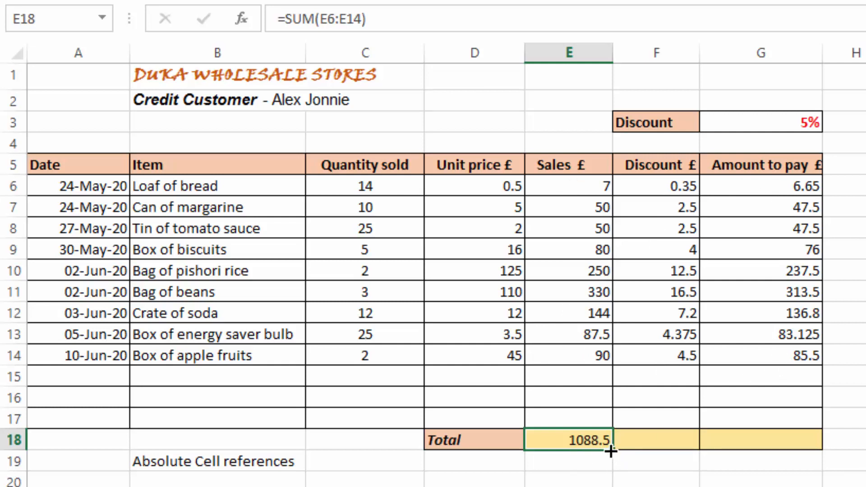
drag(611, 452, 802, 454)
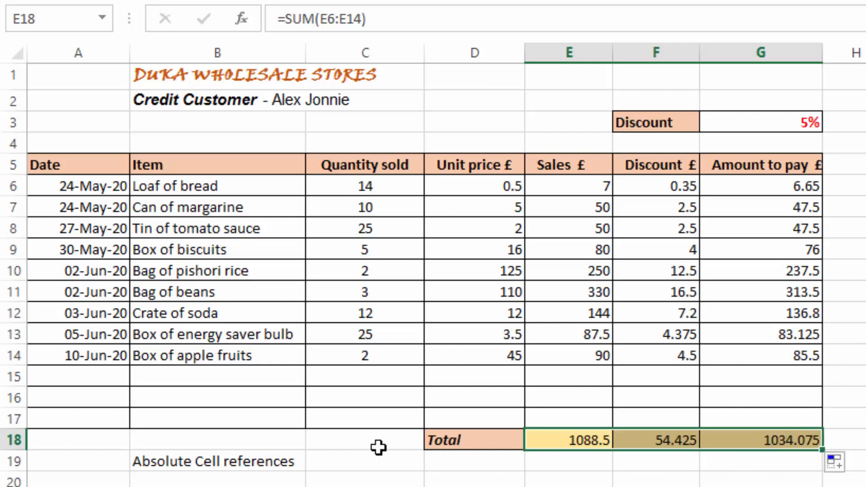
click(657, 486)
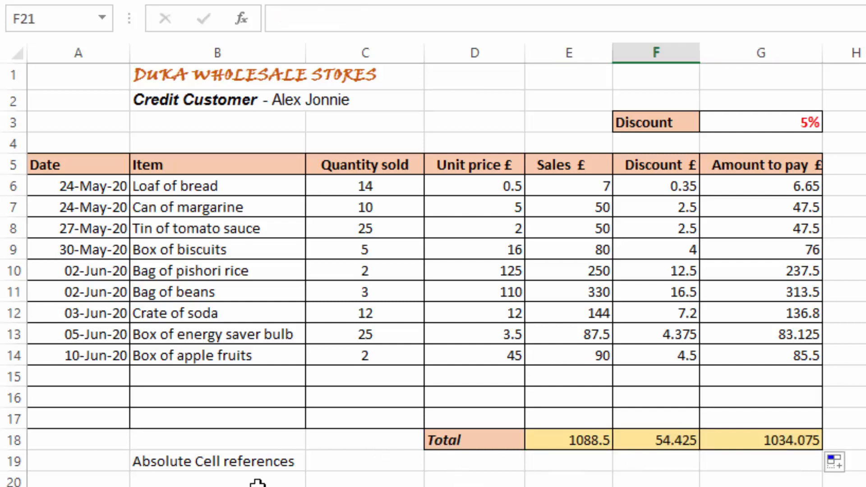
- Delete the "Absolute Cell references" note from B19 and deselect the cell
click(188, 461)
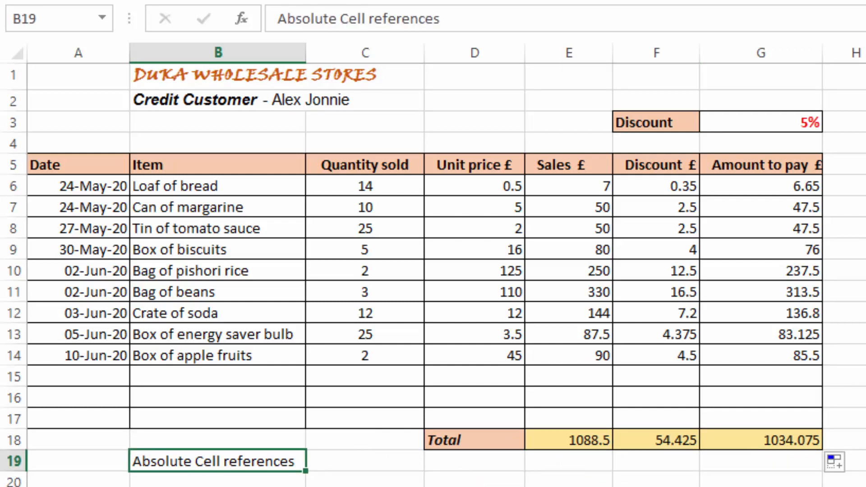
key(Delete)
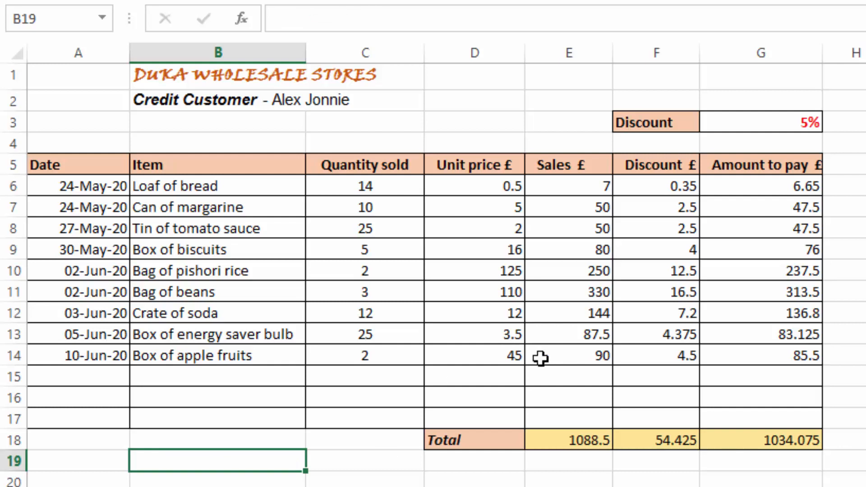
click(568, 486)
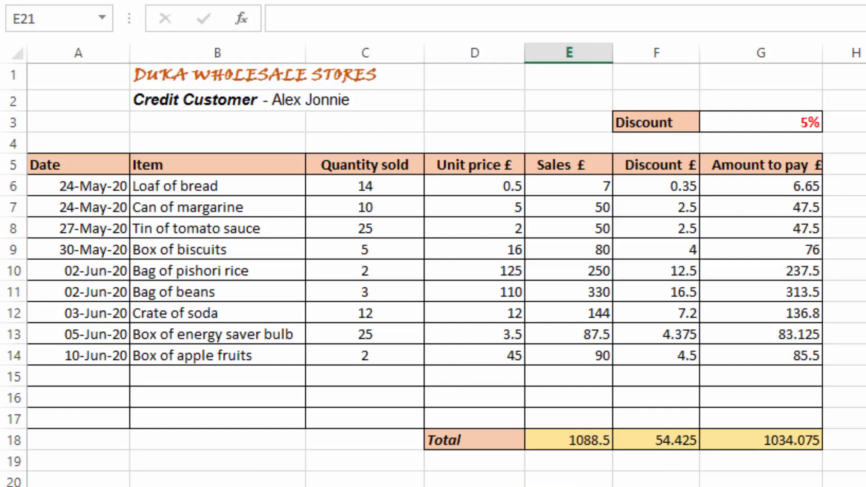